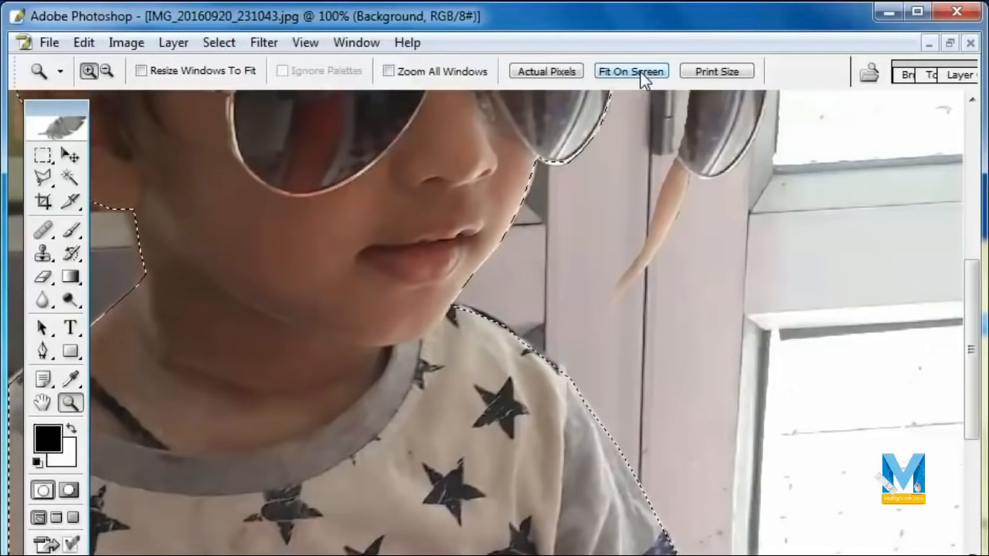
- Copy the selected child to a new layer, shift the copy toward the photo's right side and choose the Polygonal Lasso Tool
click(643, 78)
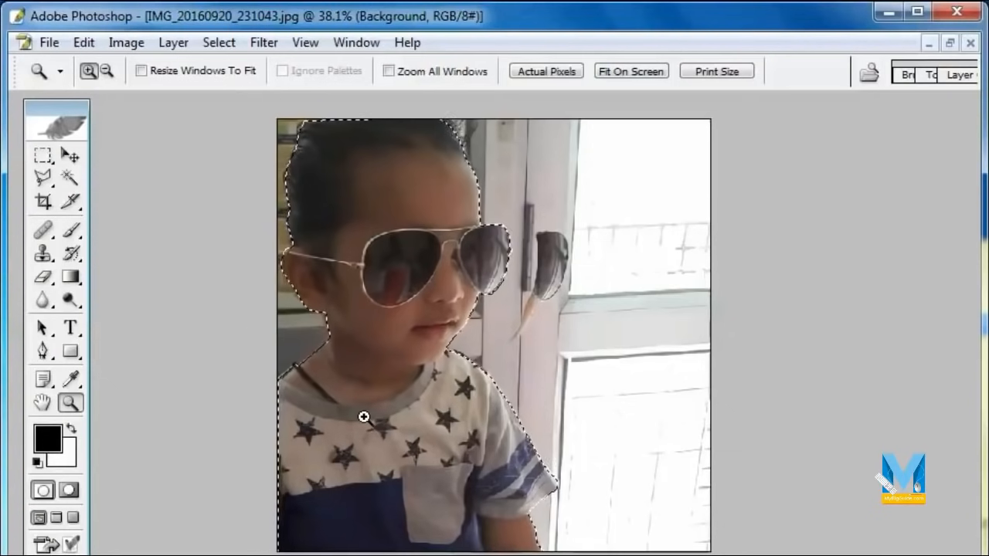
key(ctrl+j)
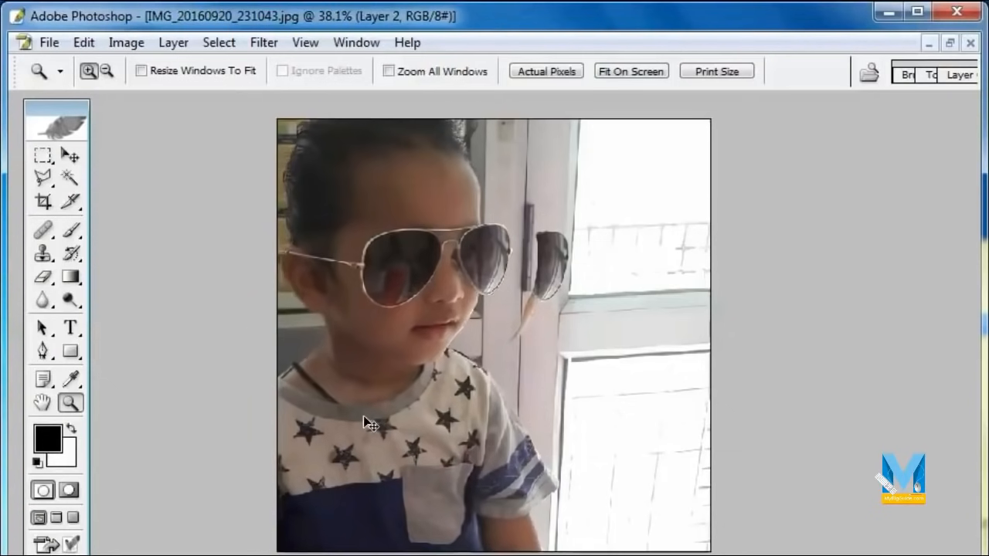
click(71, 158)
drag(420, 243, 459, 249)
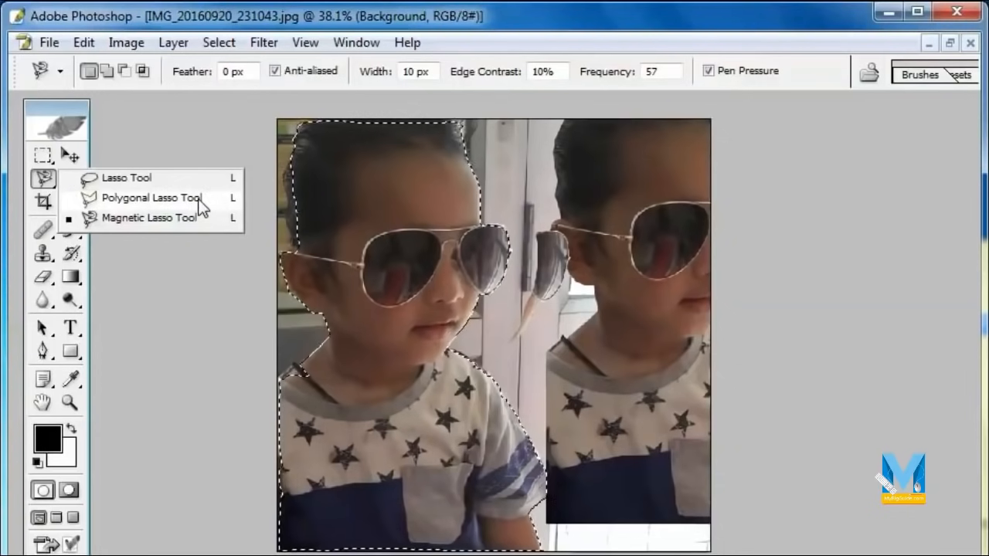
click(151, 198)
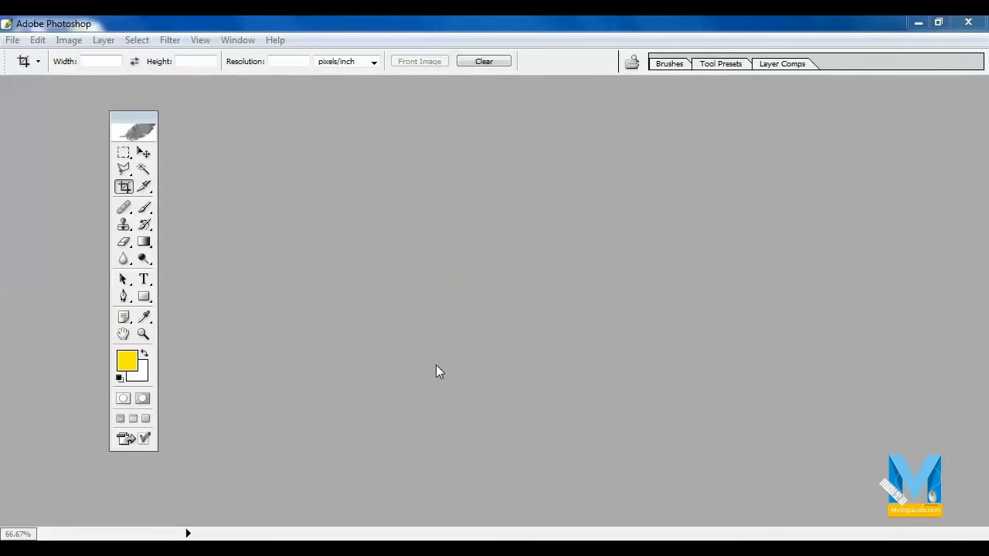
- Open IMG_20161227_073124.jpg from the Desktop and the 1002 landscape picture from the BACKGRAUND-2 folder
double_click(206, 203)
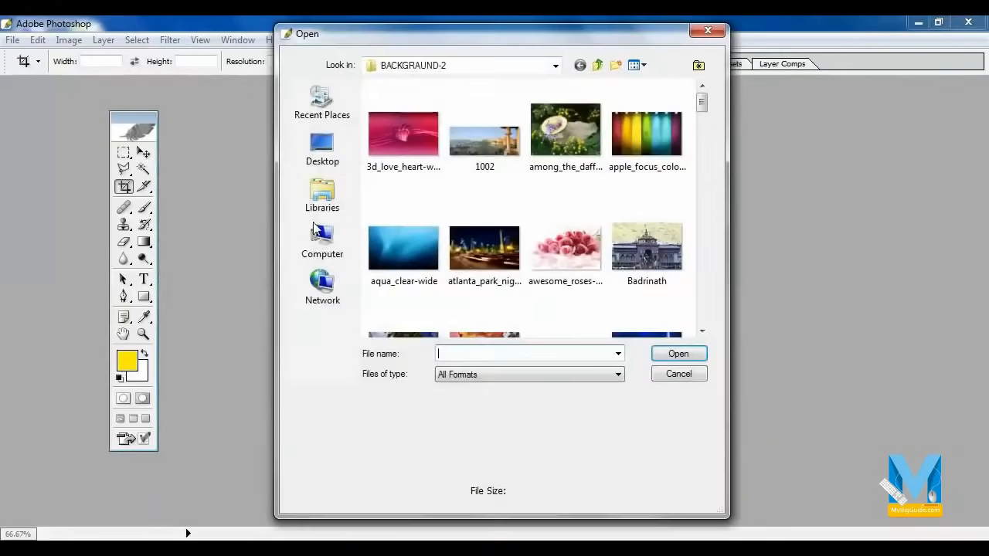
click(323, 147)
double_click(435, 252)
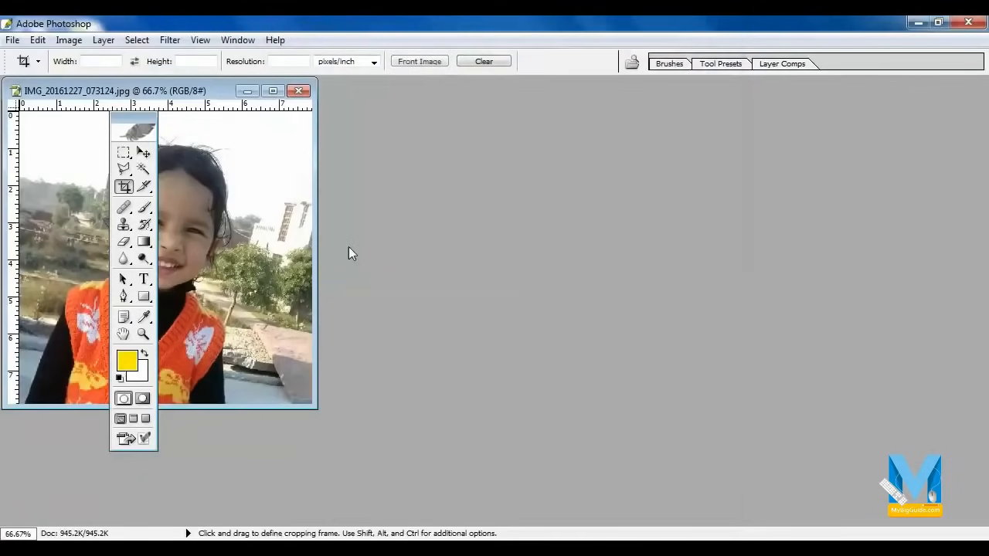
drag(185, 101, 349, 138)
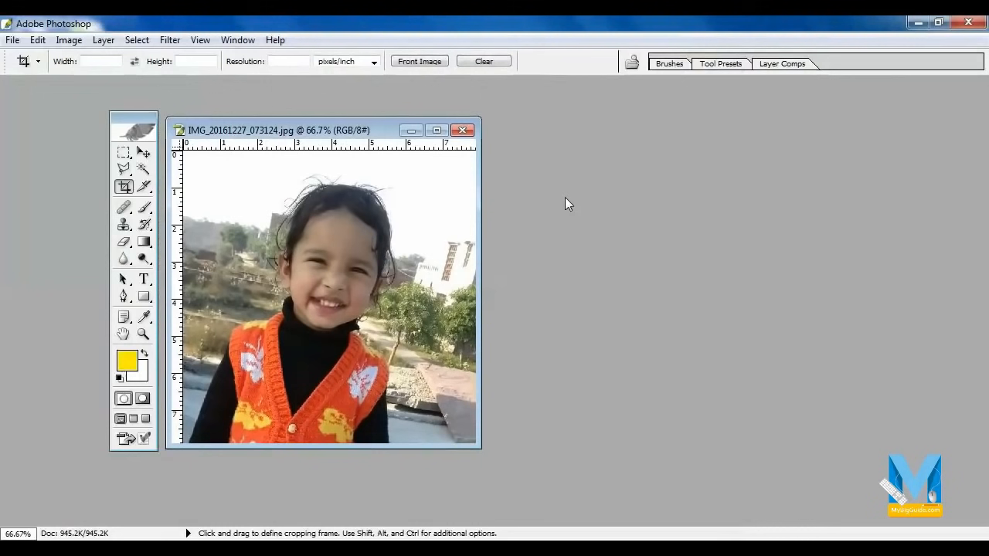
double_click(546, 203)
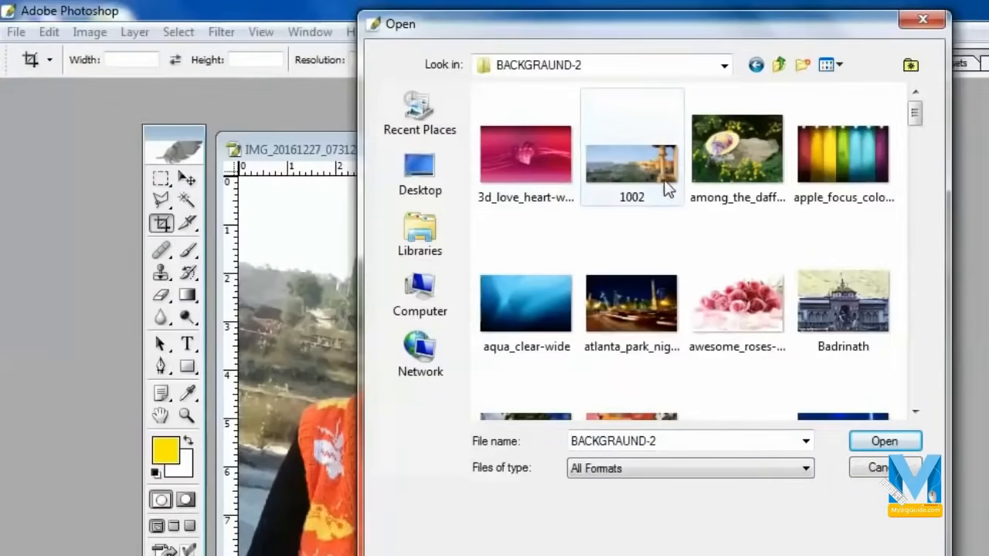
double_click(667, 188)
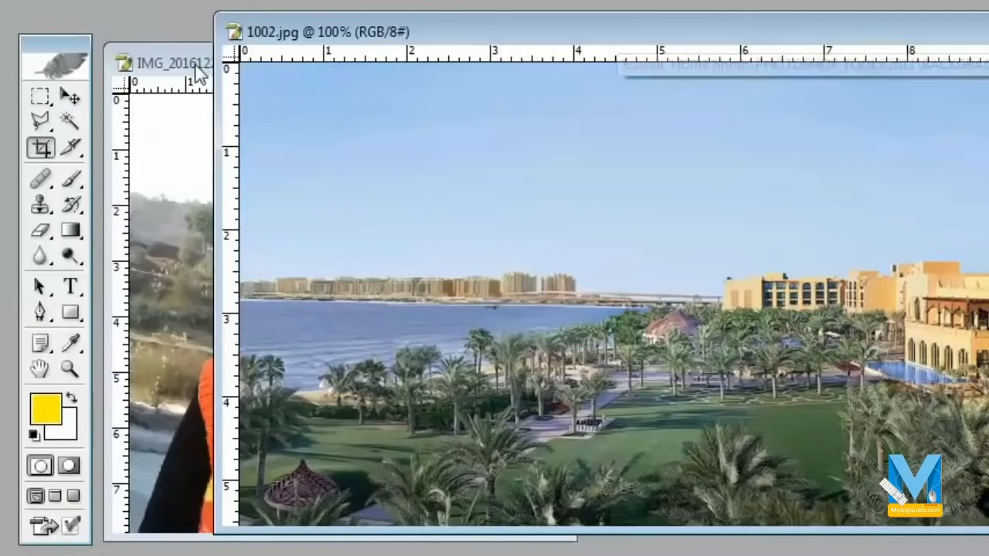
- Maximize IMG_20161227_073124.jpg and show it in Full Screen Mode with Menu Bar, zoomed in on the child's sleeve
click(245, 128)
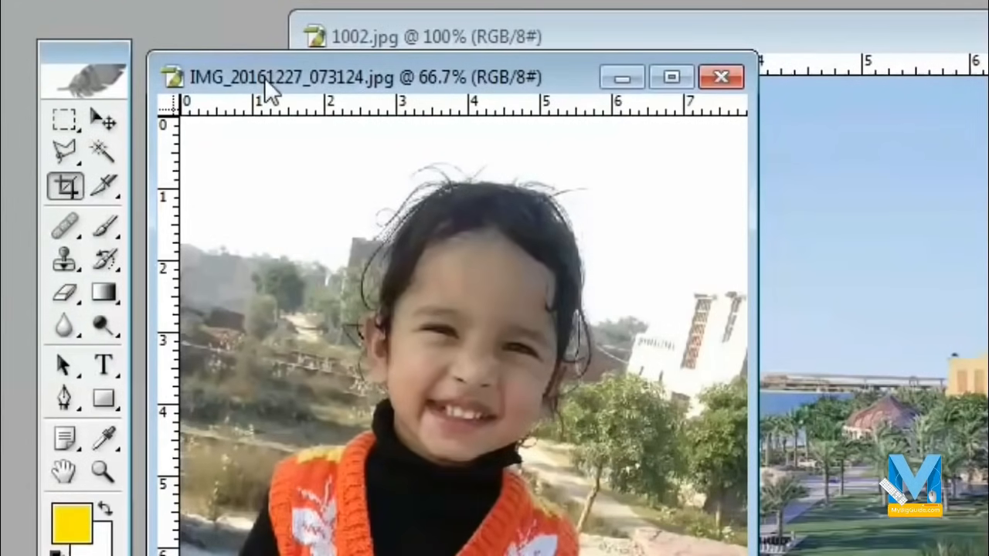
drag(424, 74, 526, 68)
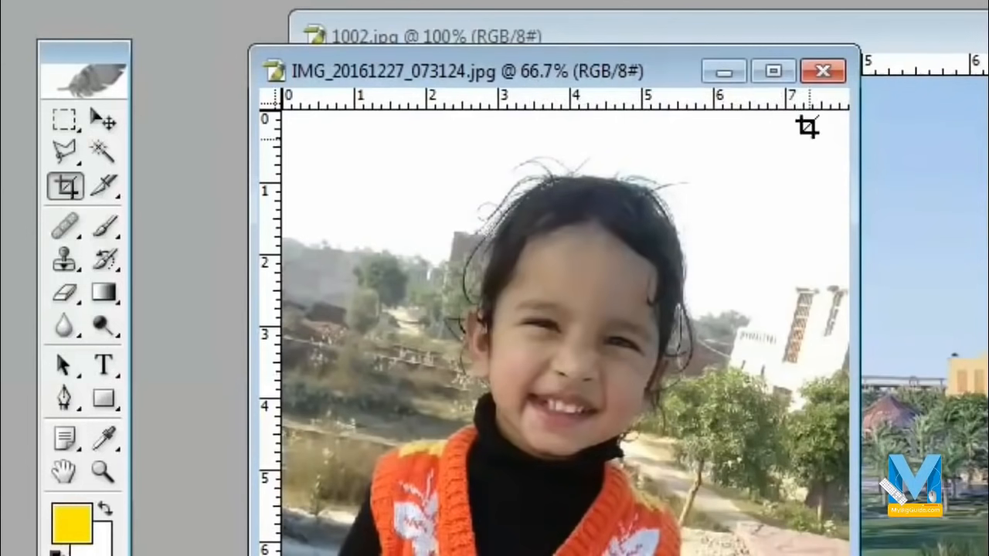
click(774, 72)
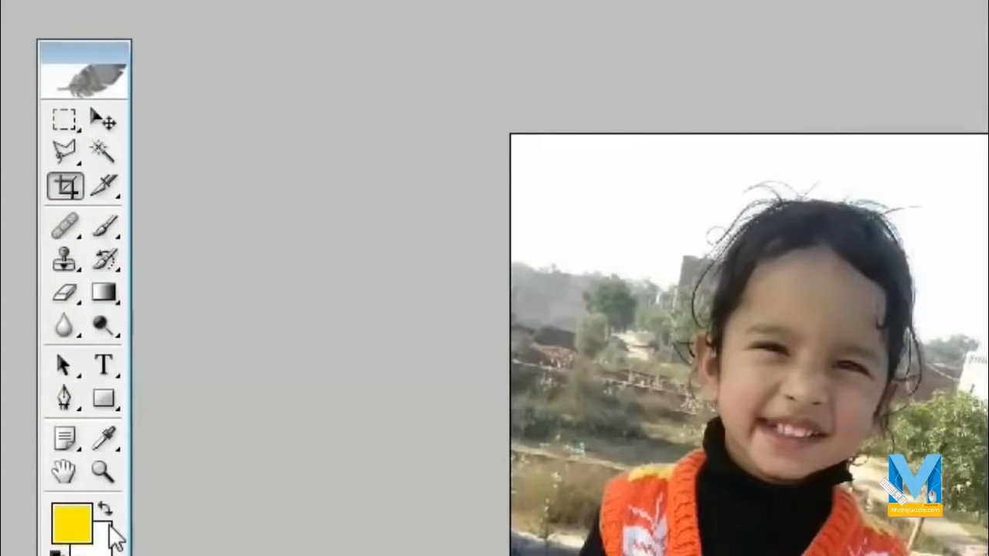
click(110, 472)
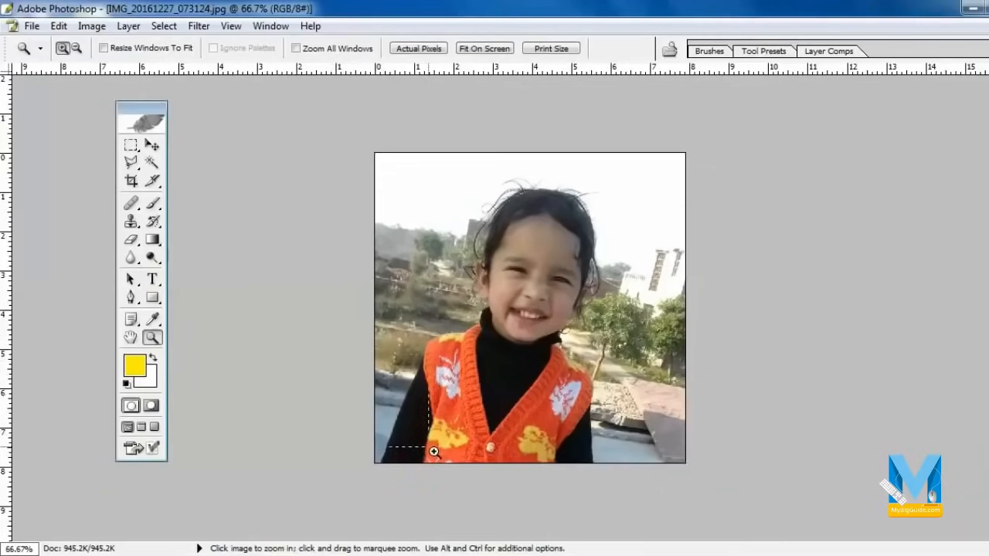
drag(434, 451, 475, 475)
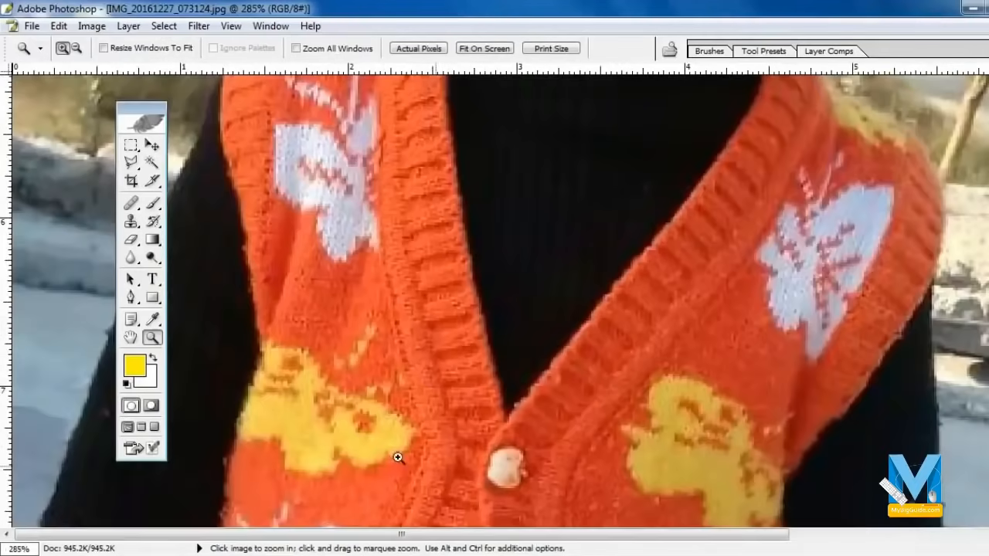
key(h)
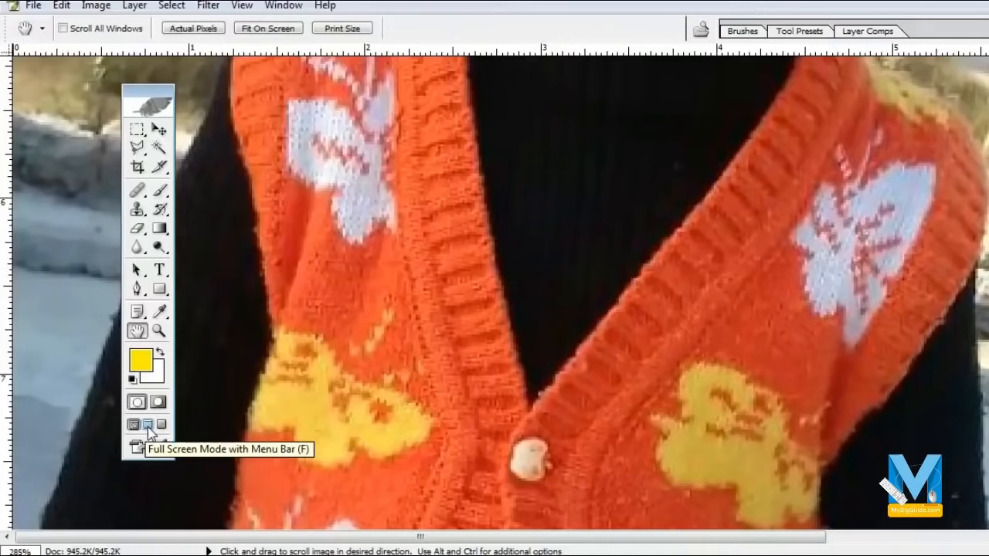
click(148, 433)
drag(201, 453, 399, 354)
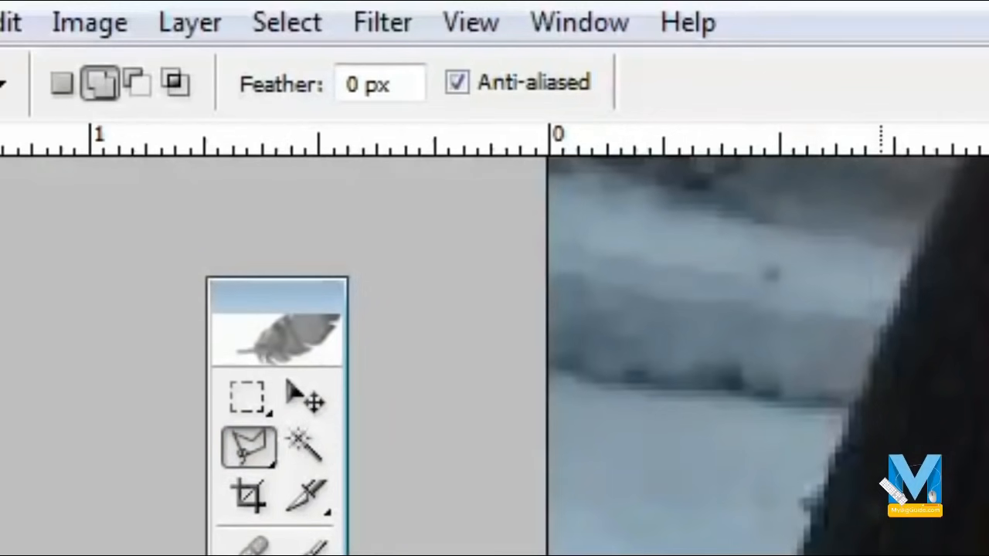
- Trace a closed Polygonal Lasso selection with a 2 px feather around the child's sleeves, vest, collar, ears and hair
double_click(355, 85)
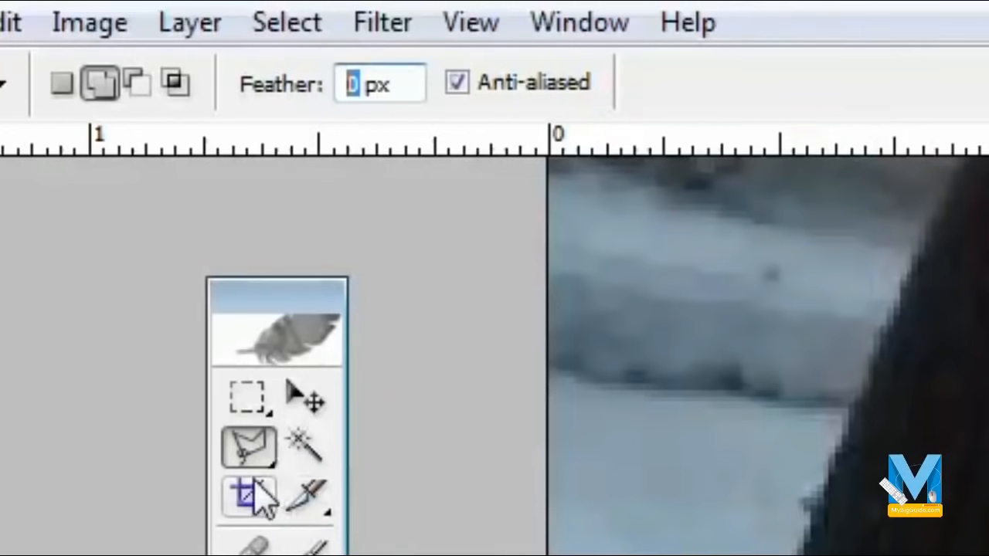
text(2)
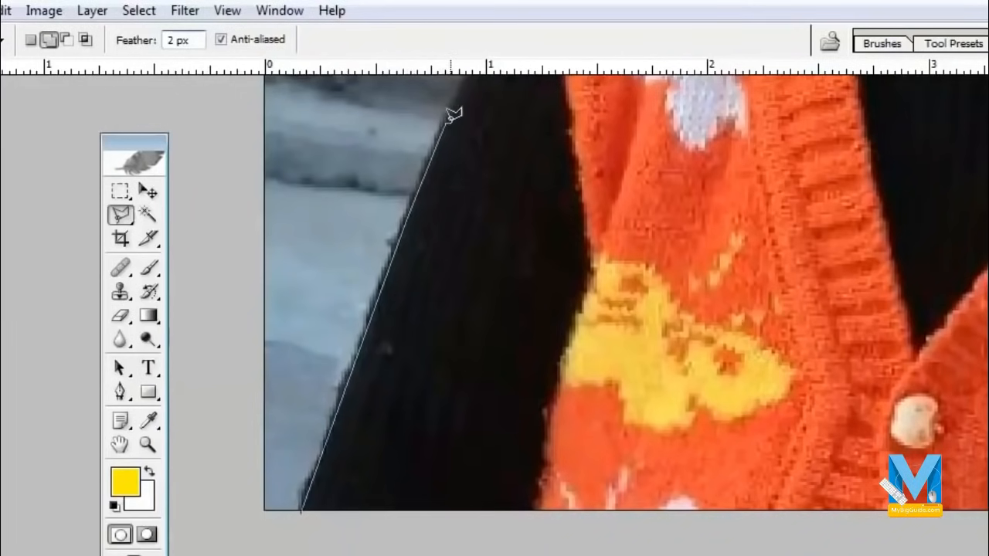
drag(450, 124, 456, 244)
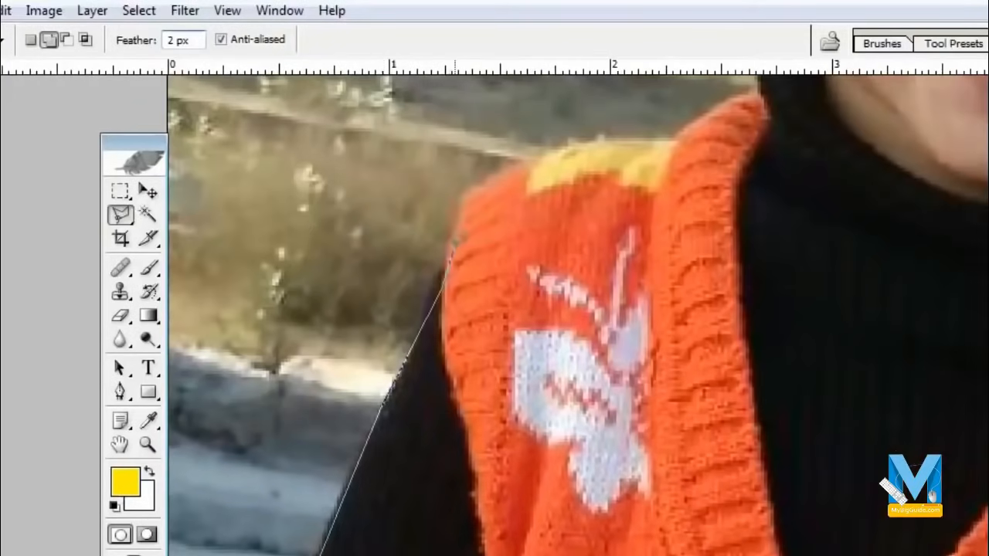
click(616, 145)
drag(666, 159, 518, 412)
click(526, 398)
click(548, 374)
click(605, 350)
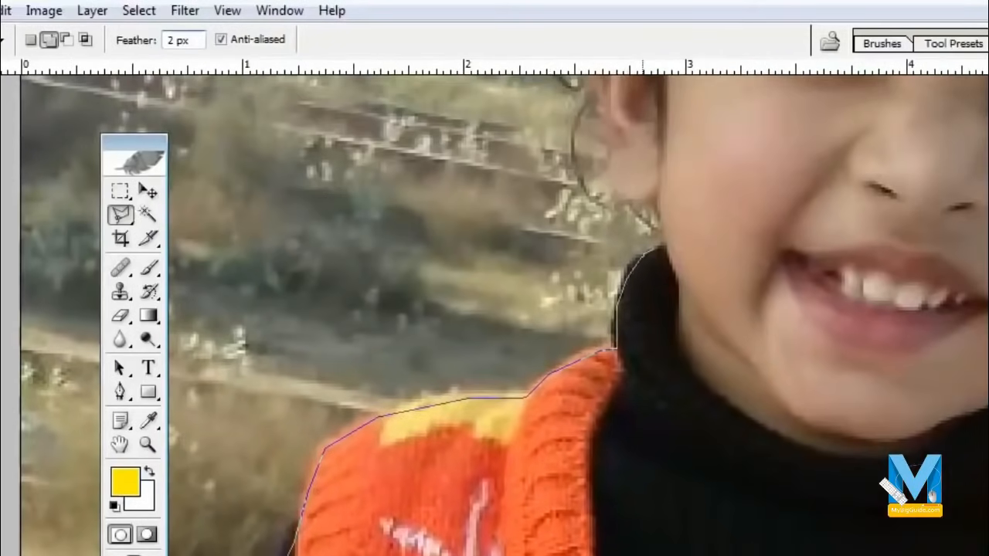
drag(674, 235, 576, 387)
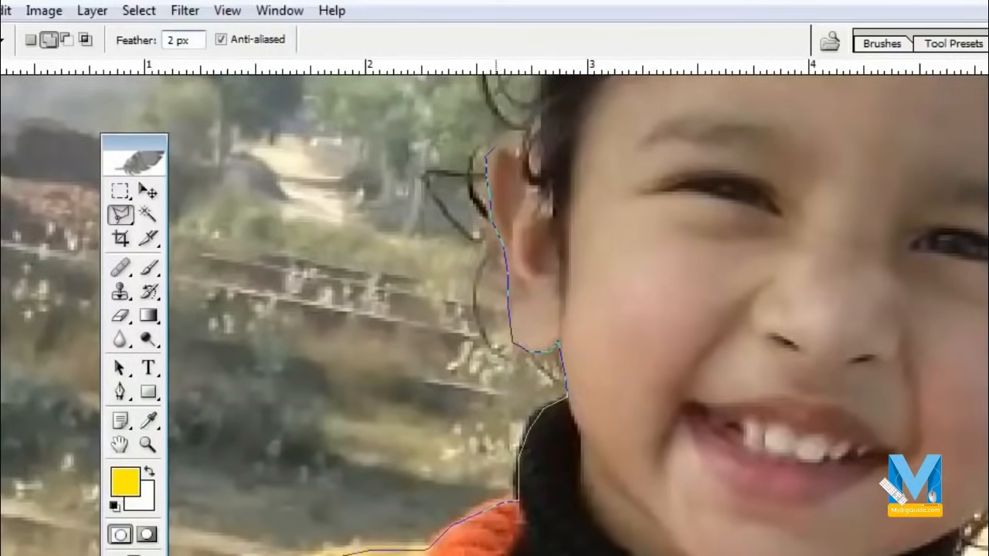
drag(523, 160, 510, 408)
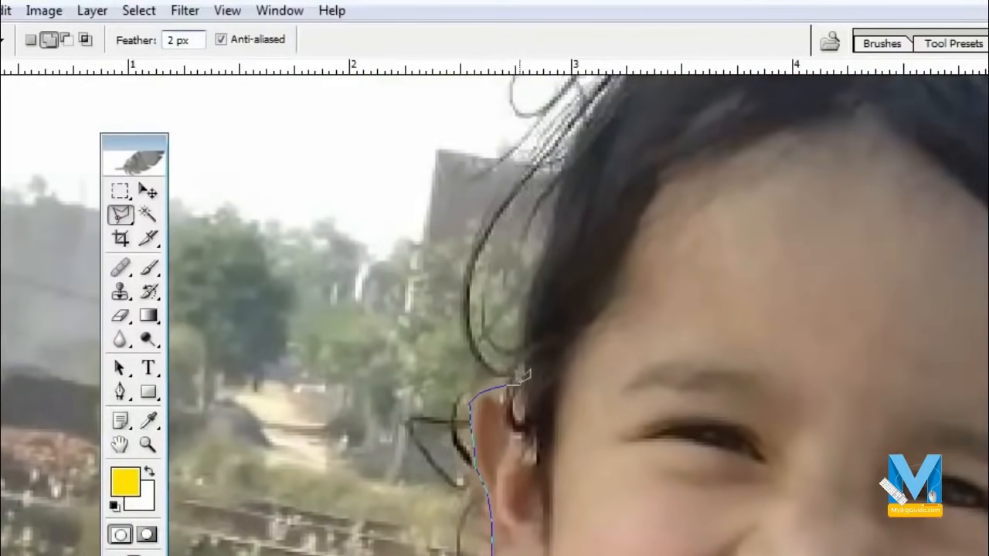
drag(555, 203, 454, 486)
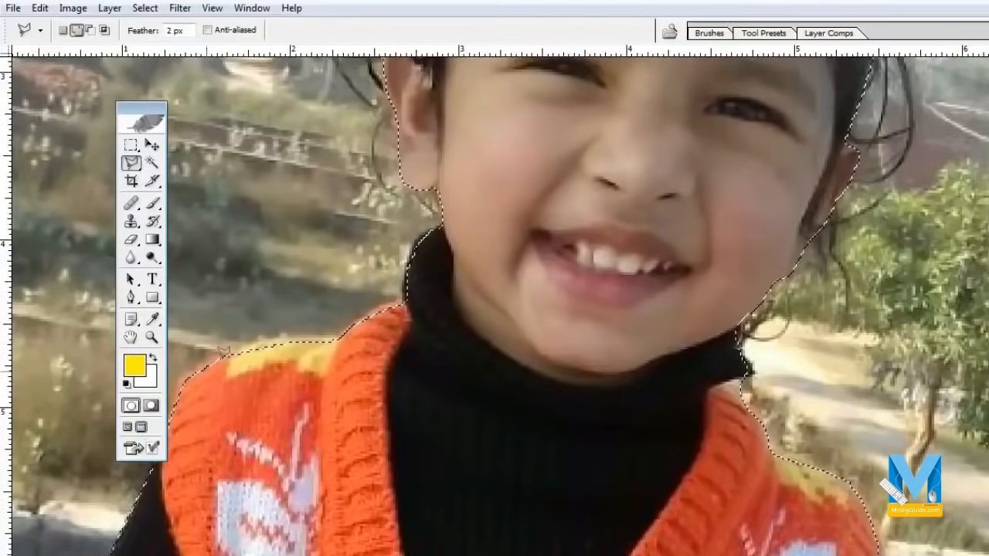
- Fit the selected photo on screen and return to Standard Screen Mode so its window floats beside 1002.jpg
click(151, 337)
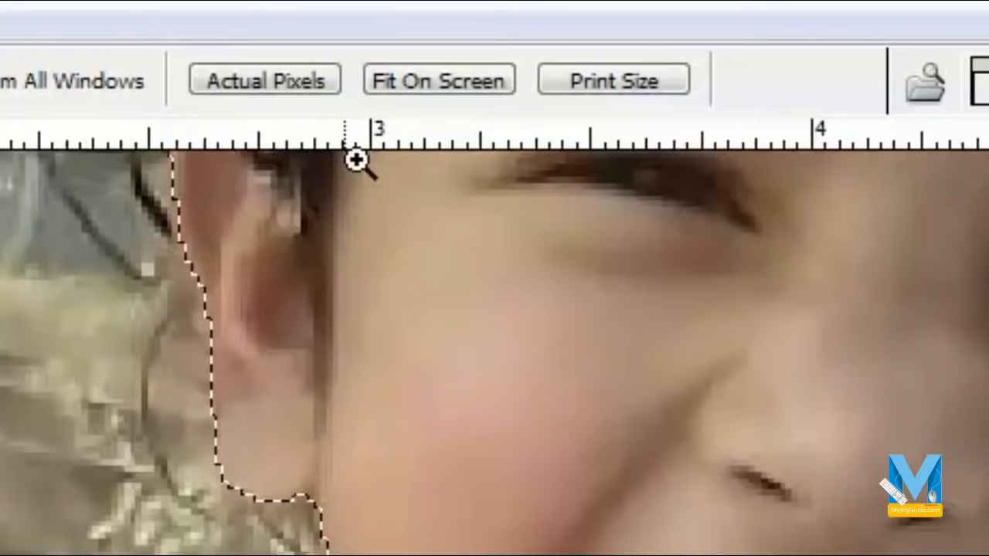
click(492, 31)
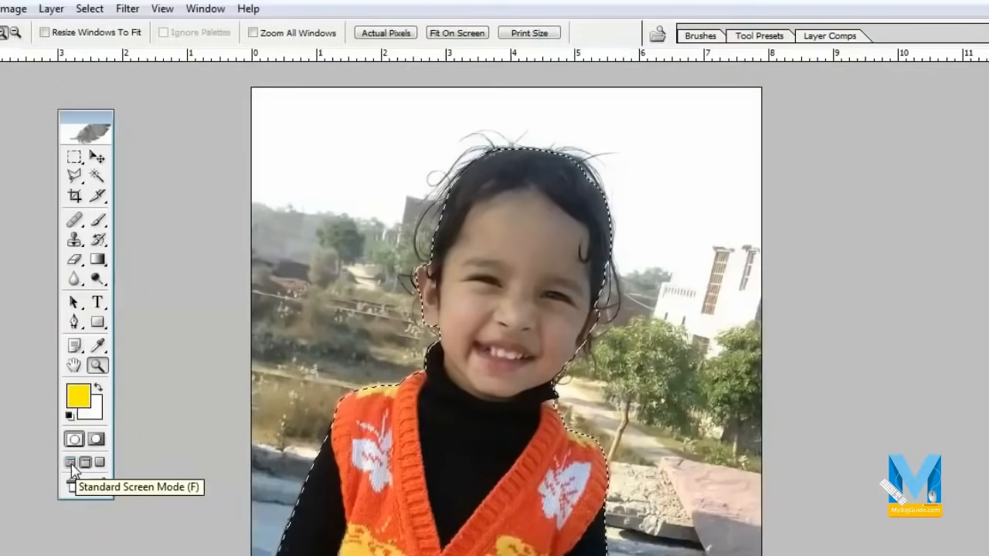
click(164, 337)
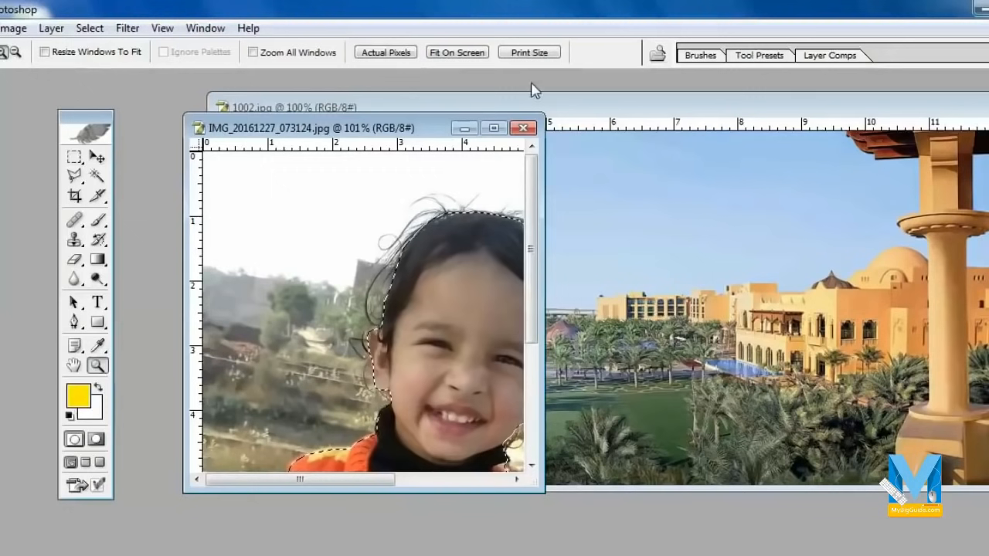
click(459, 54)
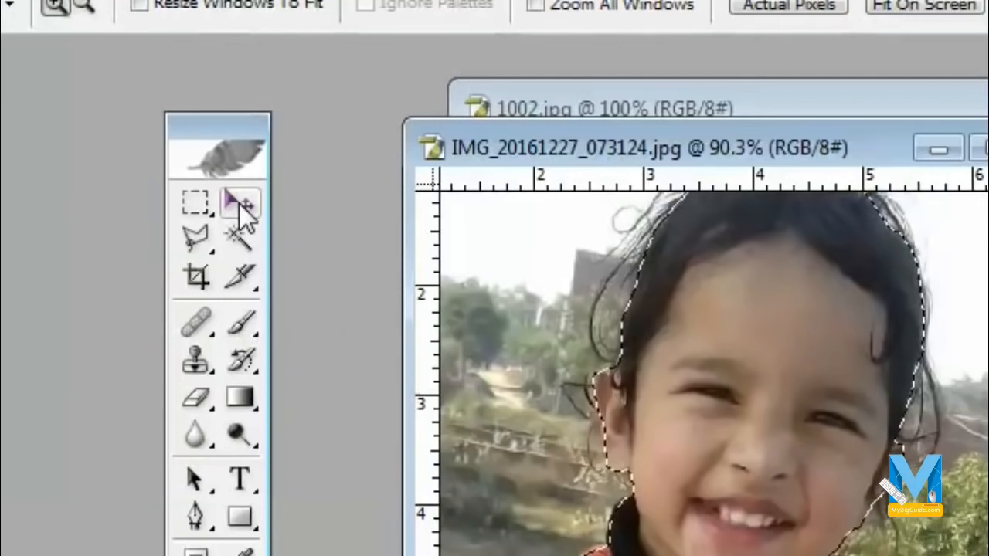
- Transfer the selected child into 1002.jpg with the Move tool and bring that image to the front
click(98, 159)
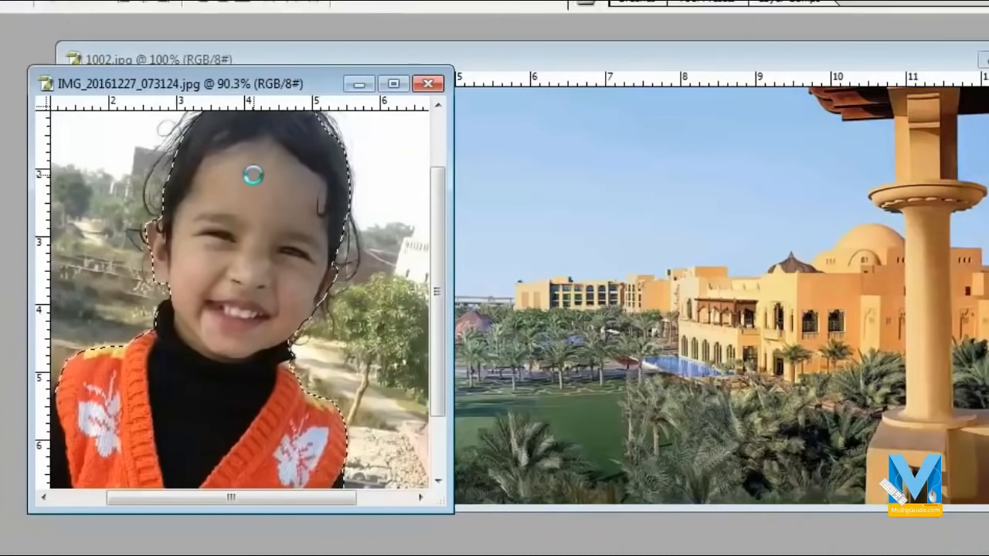
drag(253, 176, 607, 209)
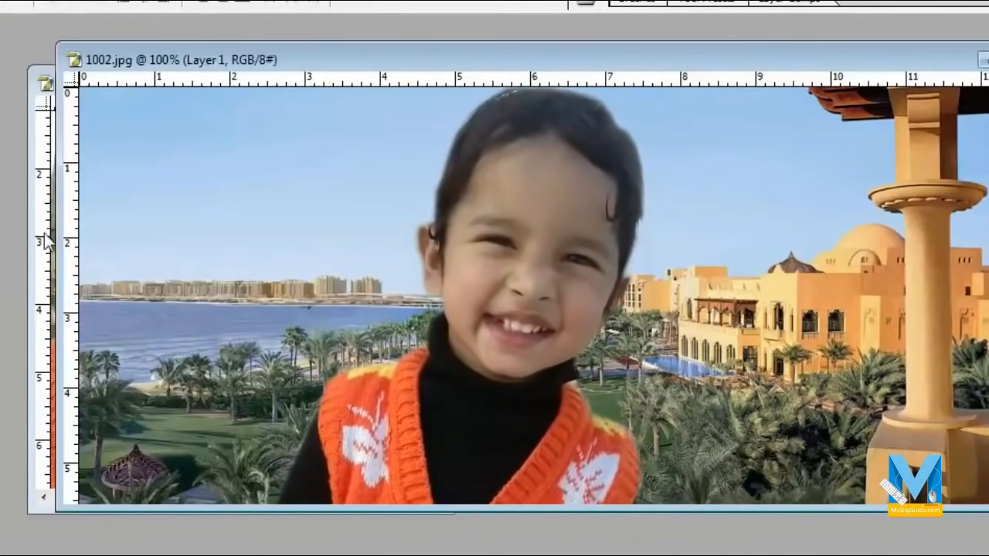
click(46, 241)
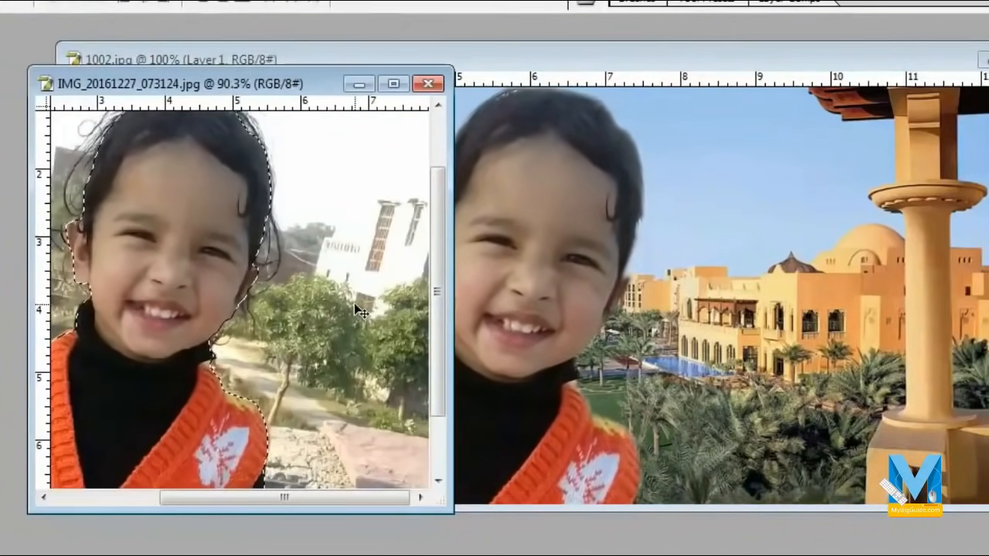
click(627, 62)
key(ctrl+v)
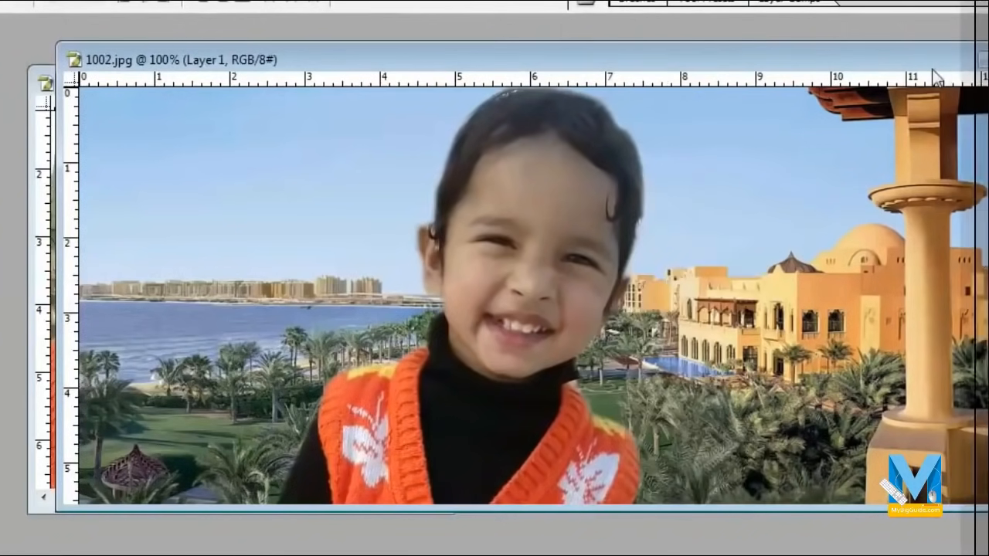
- Reposition the child cutout over the middle of the landscape in 1002.jpg
drag(534, 259, 496, 123)
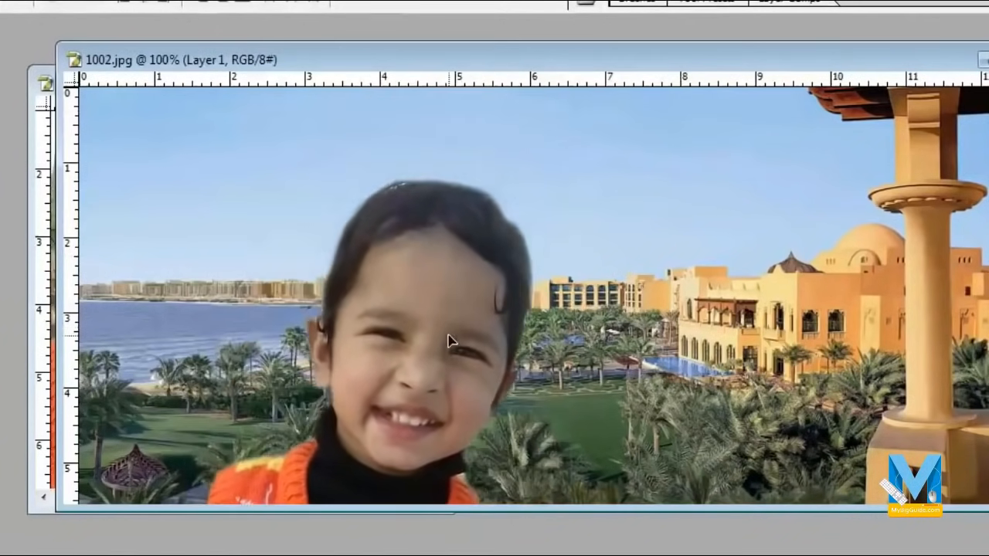
drag(481, 217, 592, 224)
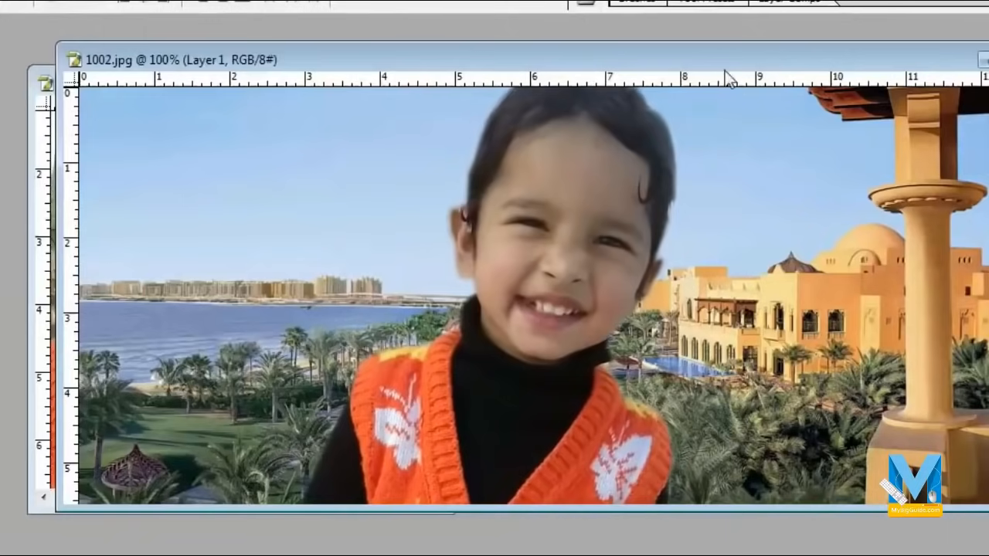
double_click(700, 61)
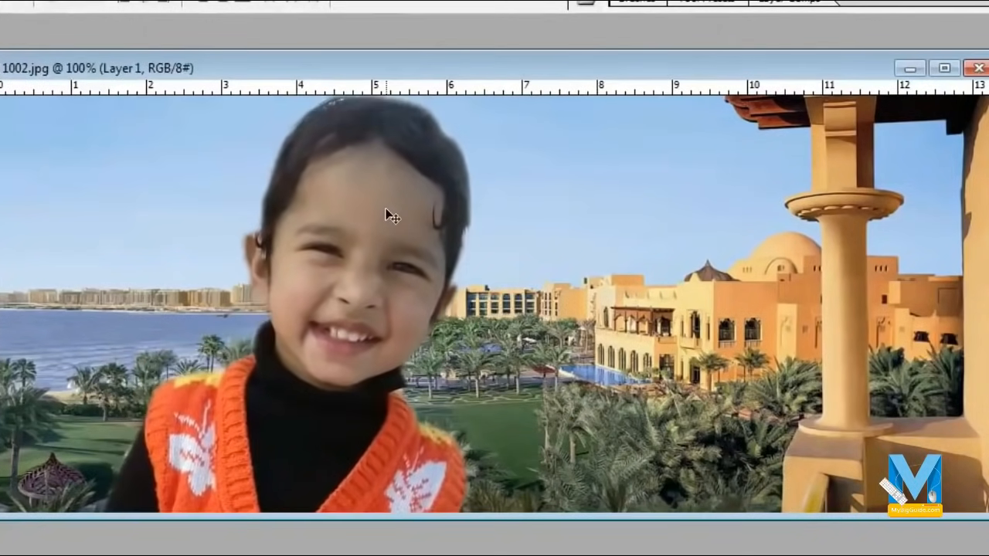
key(ctrl+t)
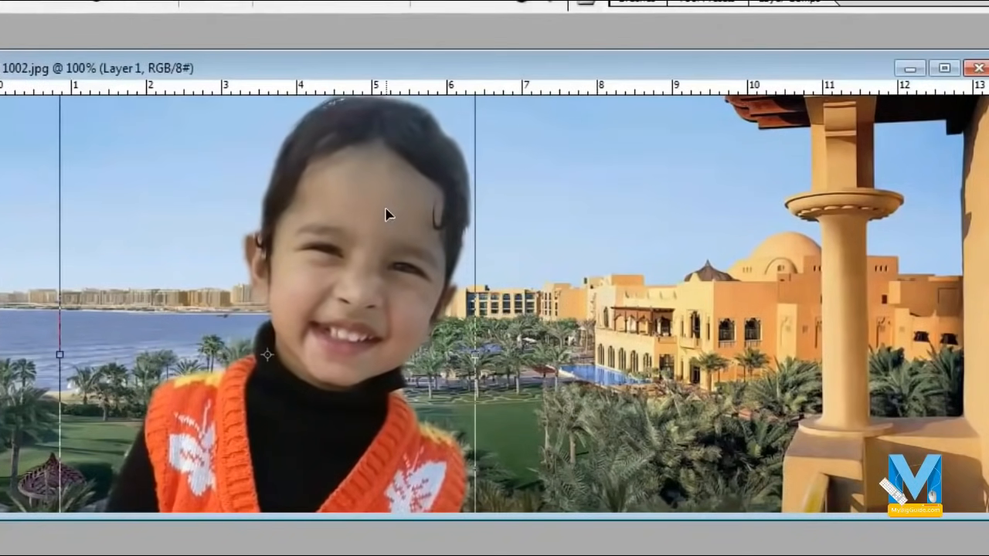
drag(339, 210, 396, 270)
drag(314, 239, 336, 236)
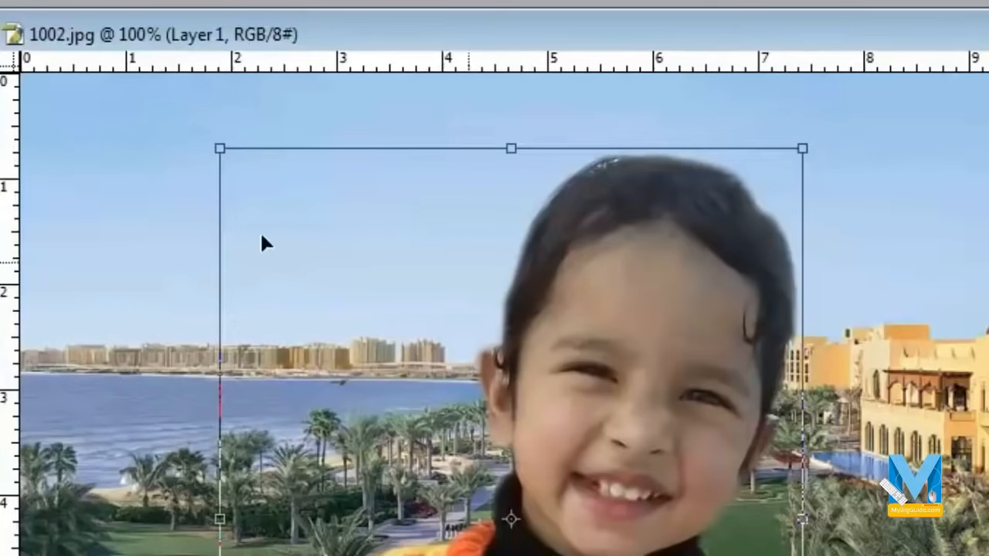
click(60, 40)
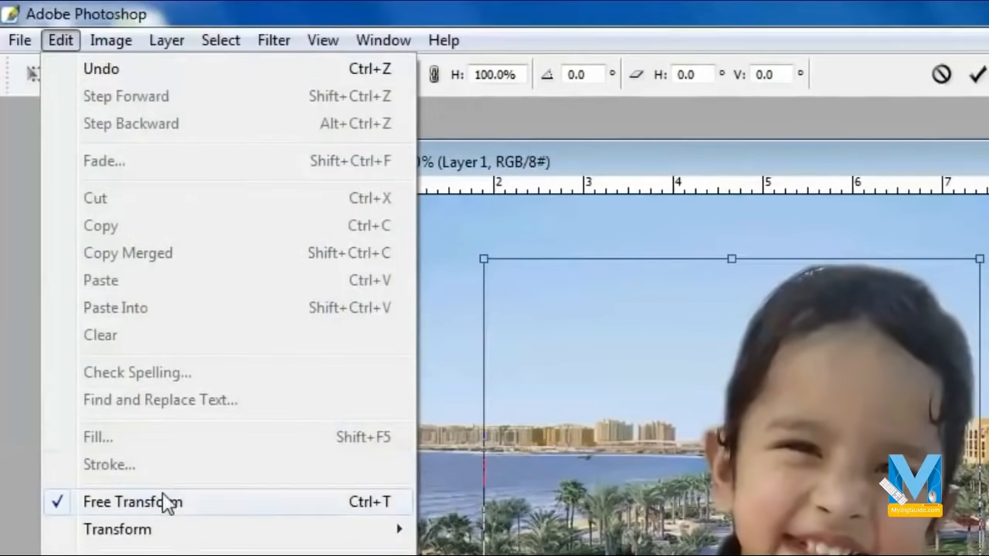
click(181, 506)
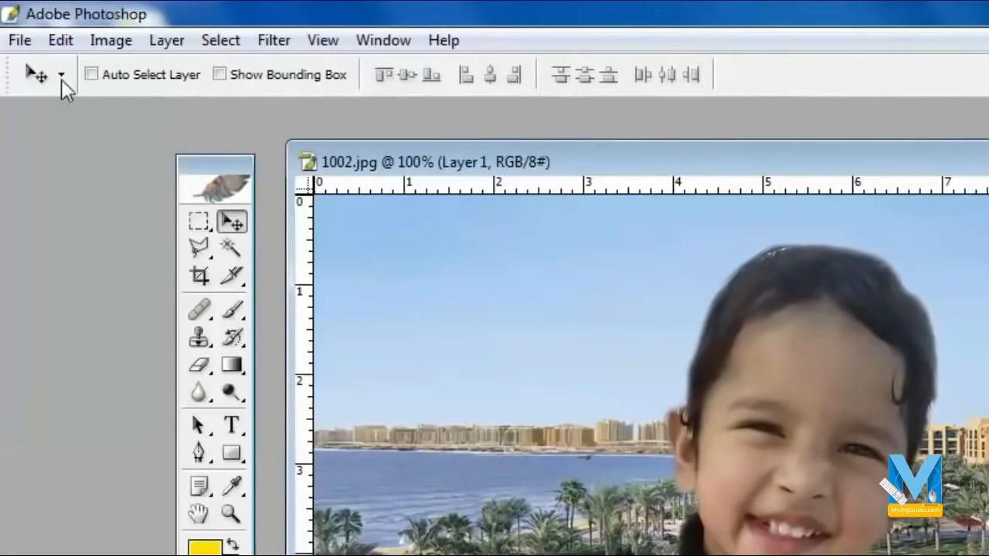
- Scale the child cutout down with Free Transform and shift it within the landscape
click(61, 42)
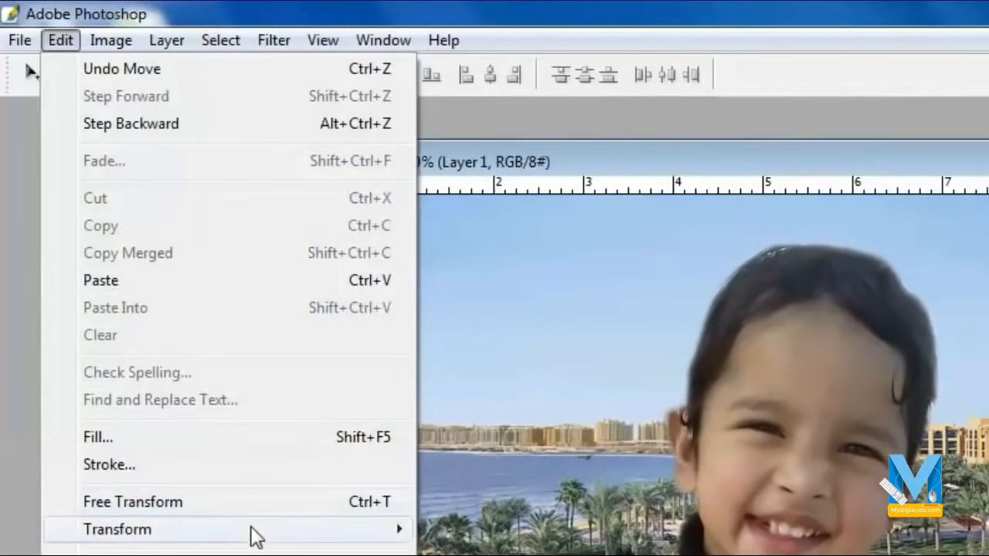
click(261, 502)
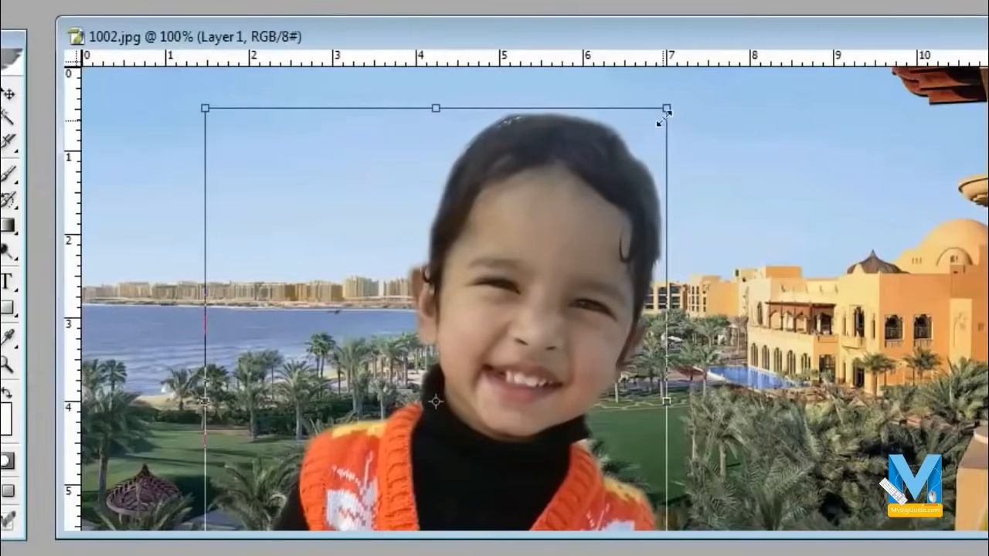
drag(663, 116, 543, 269)
drag(479, 391, 564, 280)
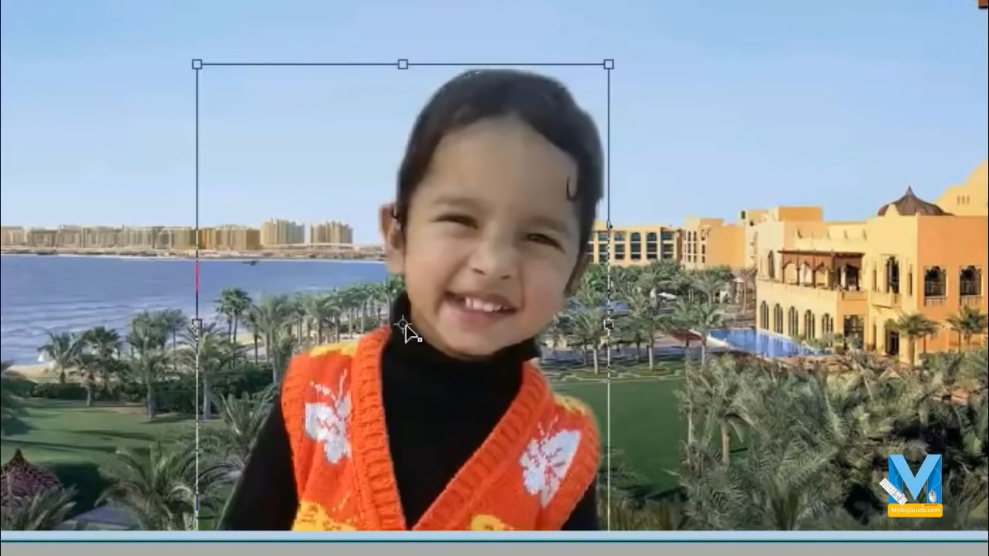
- Rotate the child upright about a pivot lowered onto the vest, apply the transform and place the child beside the column
mouse_move(667, 70)
mouse_down()
mouse_move(634, 15)
mouse_move(657, 103)
mouse_move(664, 82)
mouse_up()
drag(392, 356, 403, 517)
drag(669, 67, 574, 34)
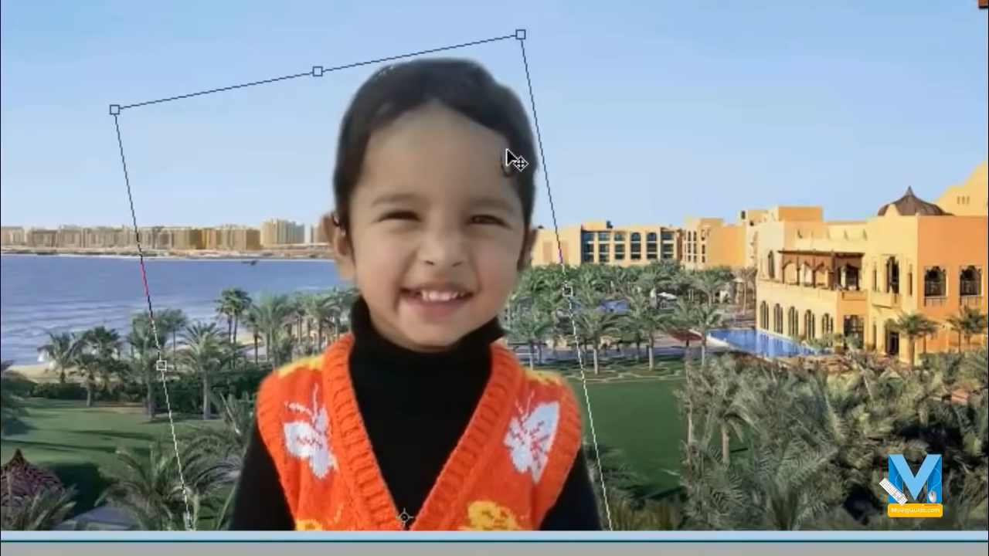
key(Return)
drag(469, 410, 647, 411)
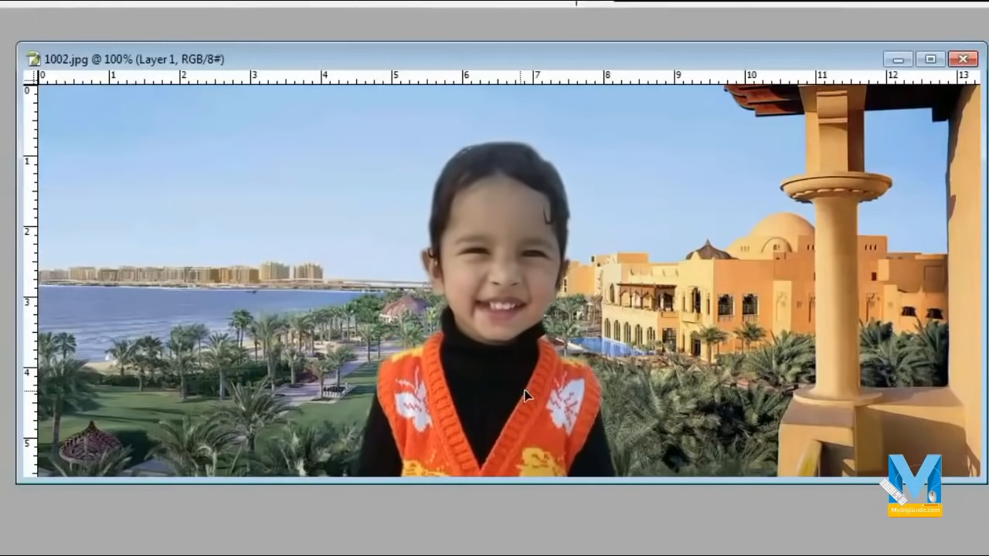
drag(525, 395, 756, 393)
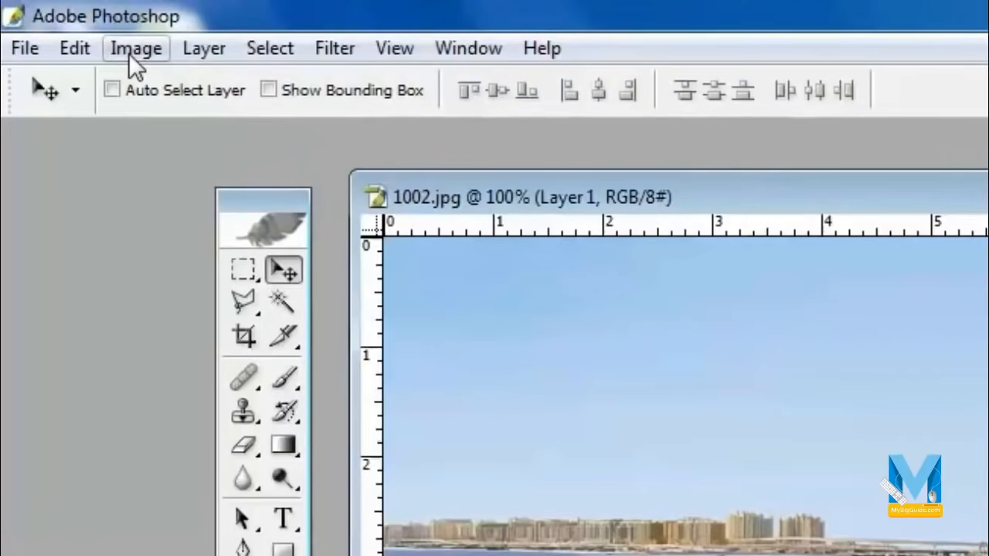
- Adjust the child layer with Brightness/Contrast, setting brightness to +11 and contrast to +20
click(133, 48)
mouse_move(248, 133)
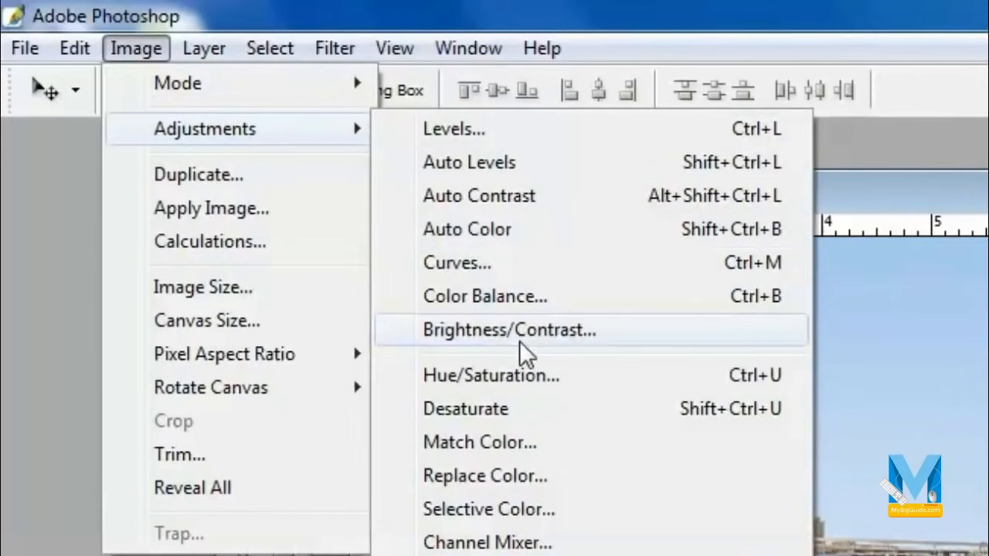
click(559, 334)
drag(700, 99, 429, 159)
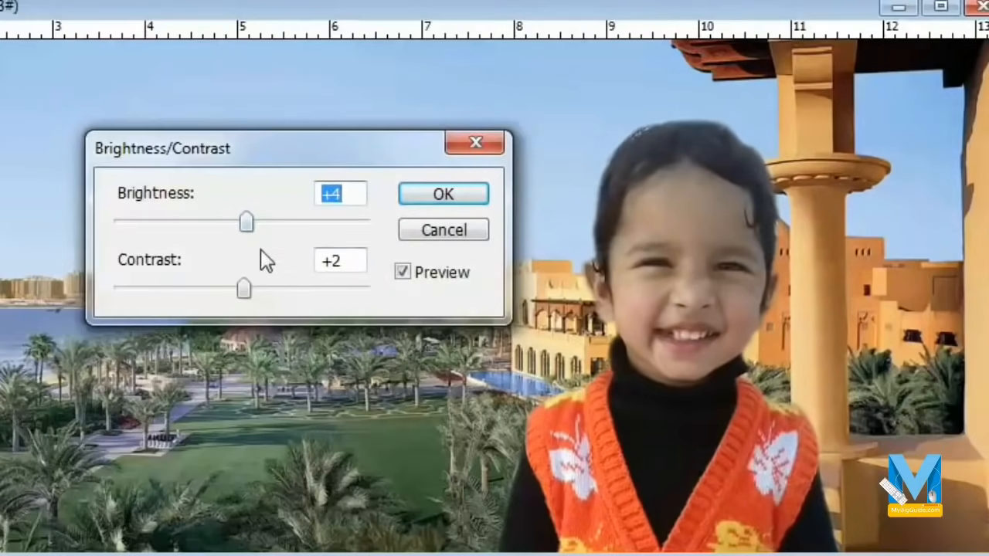
drag(255, 223, 258, 224)
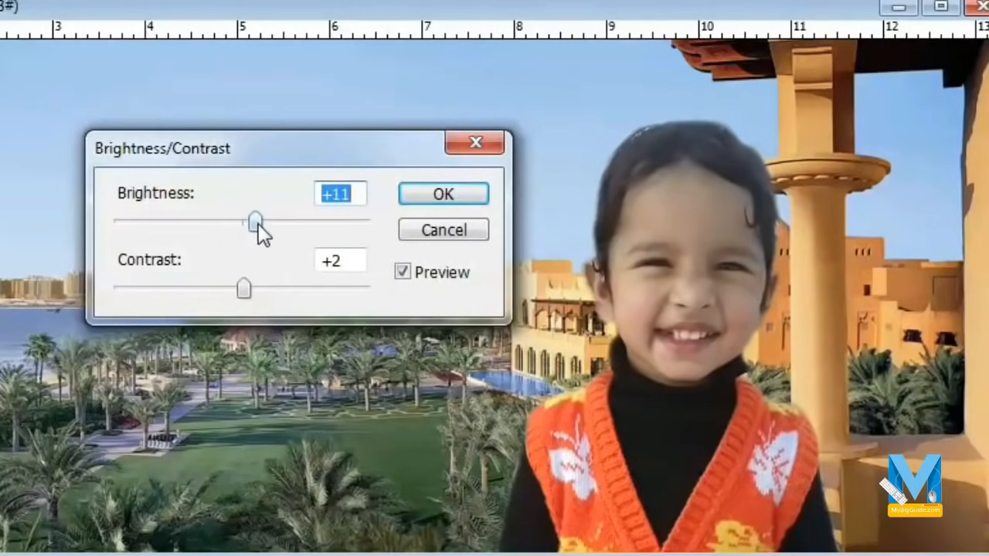
drag(241, 289, 268, 289)
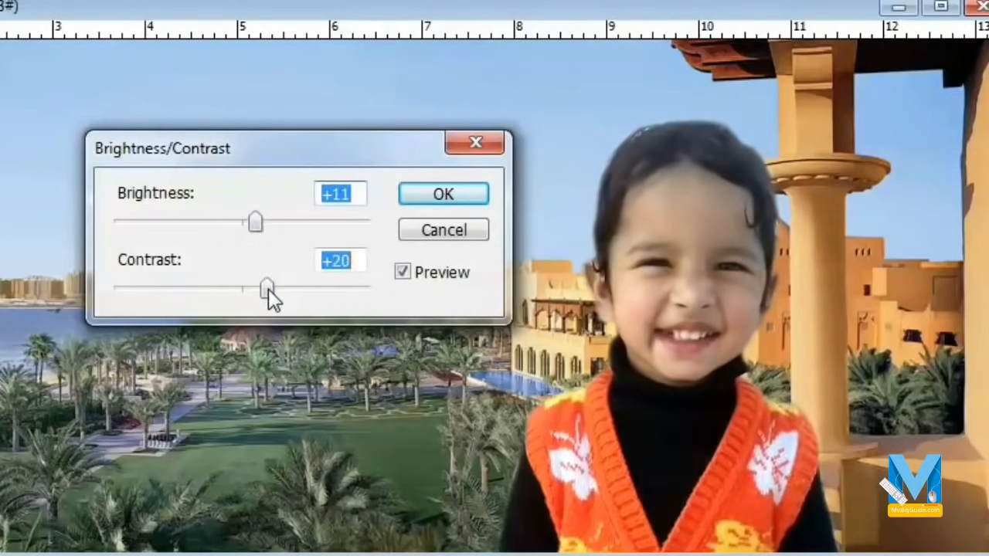
click(443, 194)
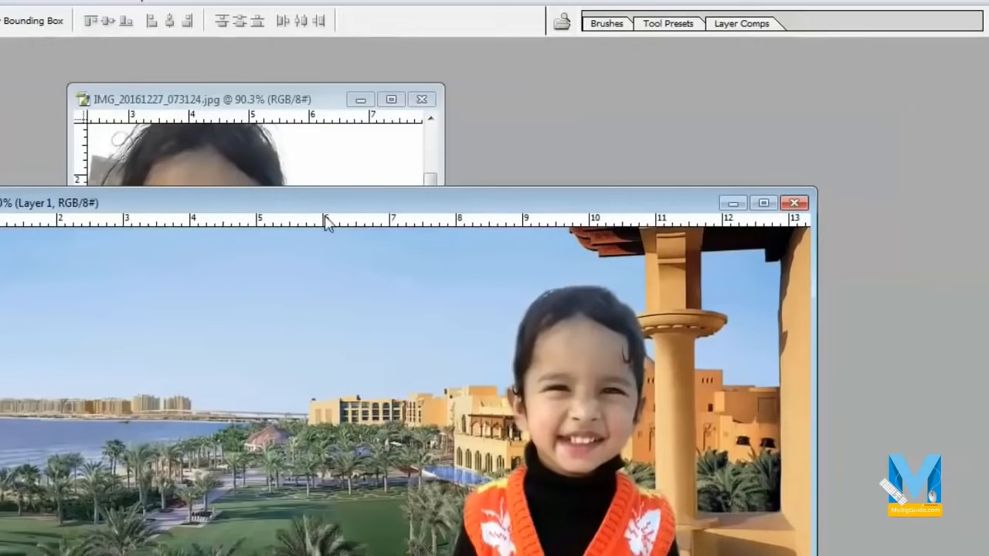
- Fit IMG_20161227_073124.jpg on screen and arrange its window beside 1002.jpg to compare the original photo with the composite
drag(348, 202, 325, 218)
click(263, 129)
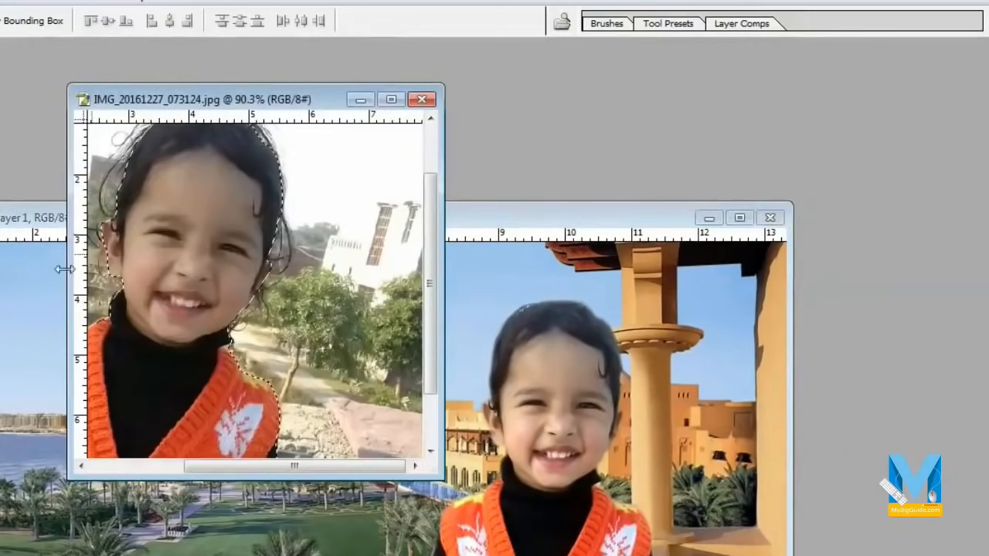
key(z)
click(357, 21)
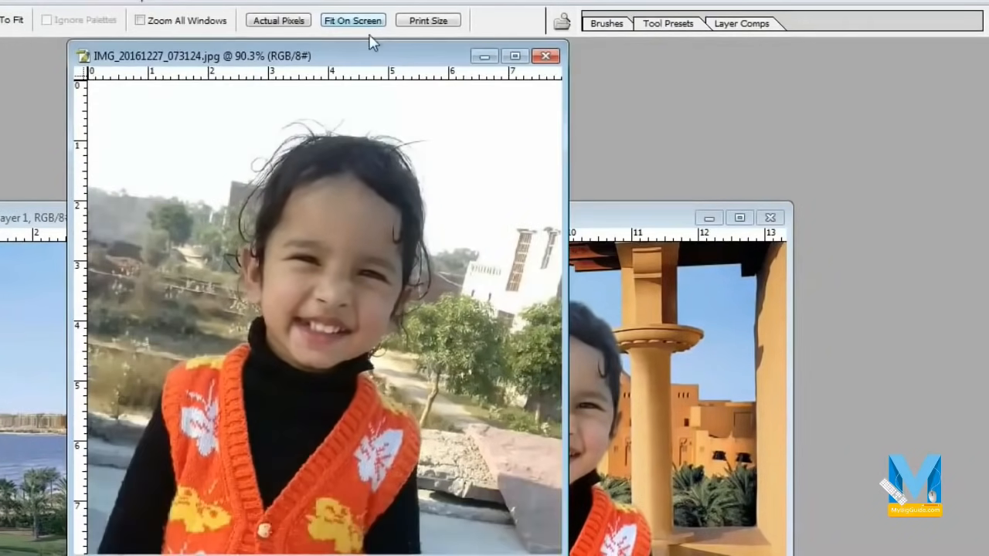
drag(377, 55, 249, 71)
drag(483, 217, 614, 100)
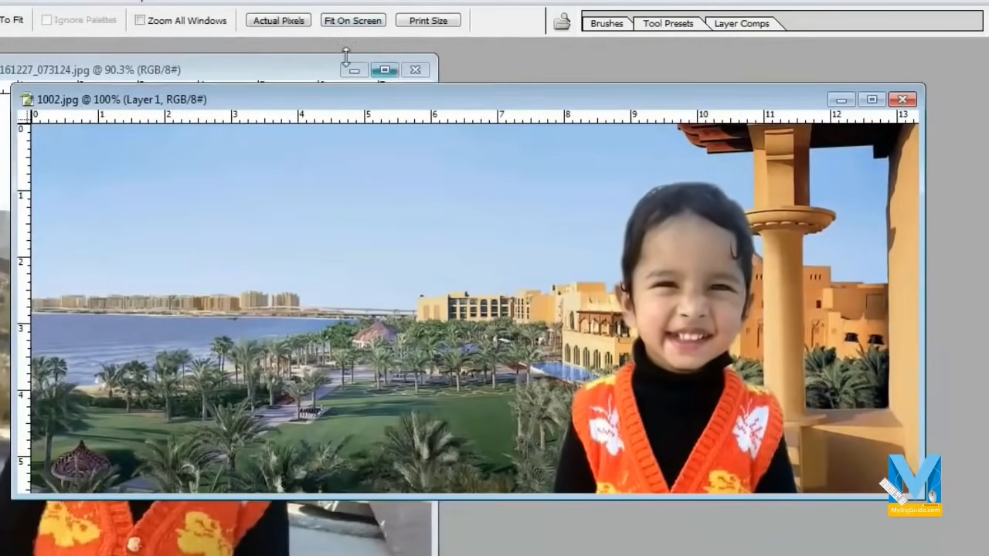
click(266, 72)
drag(266, 77, 223, 61)
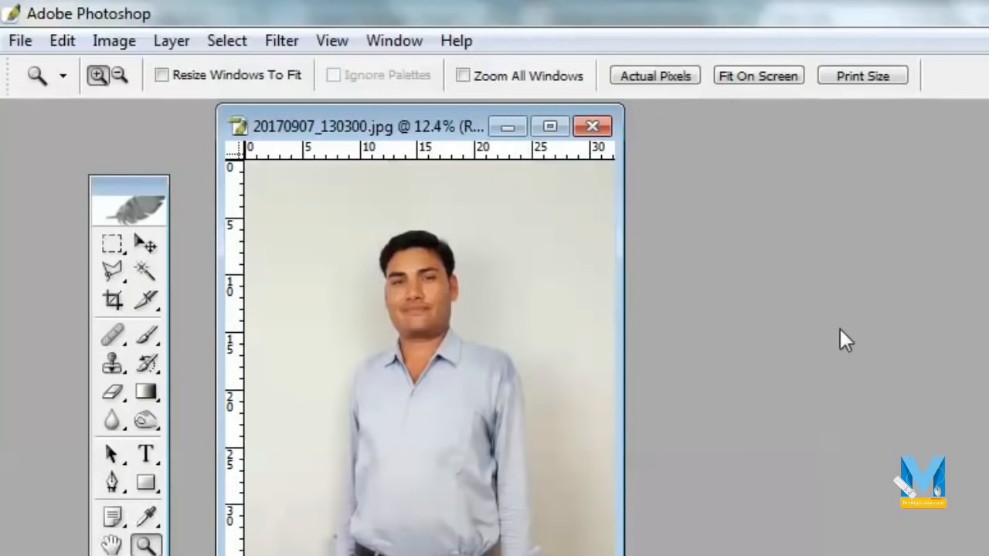
- Crop 20170907_130300.jpg to a head-and-shoulders portrait of the man and fit the result on screen
key(v)
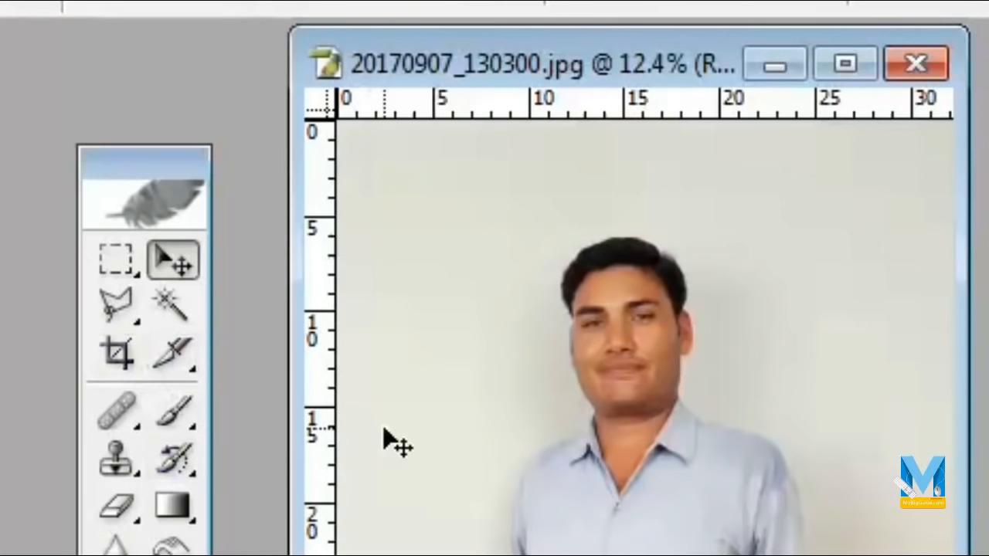
key(c)
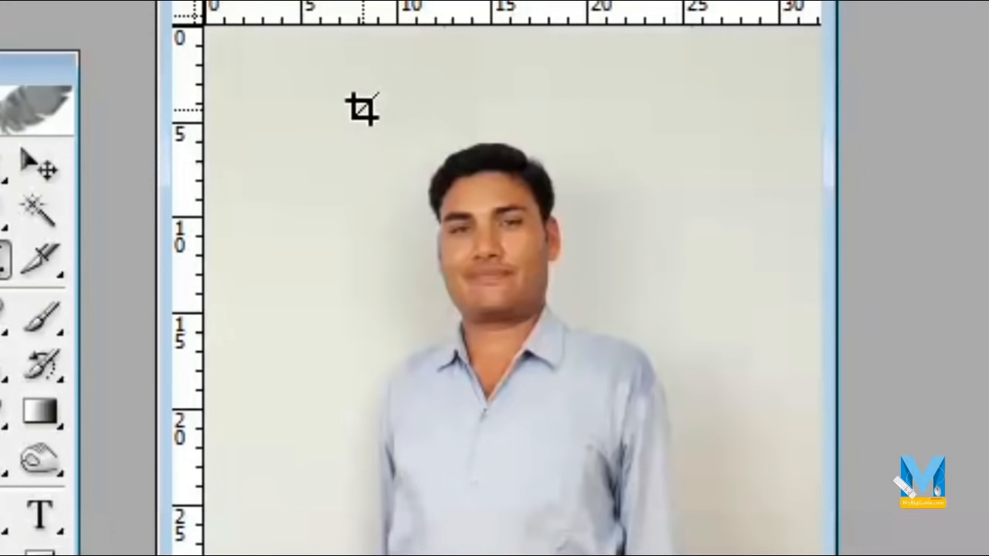
drag(361, 108, 613, 526)
mouse_move(541, 405)
mouse_down()
mouse_move(548, 384)
mouse_move(549, 392)
mouse_up()
drag(626, 92, 614, 110)
drag(552, 354, 550, 340)
drag(626, 88, 618, 96)
mouse_move(556, 333)
mouse_down()
mouse_move(517, 332)
mouse_move(563, 333)
mouse_move(548, 335)
mouse_move(563, 342)
mouse_up()
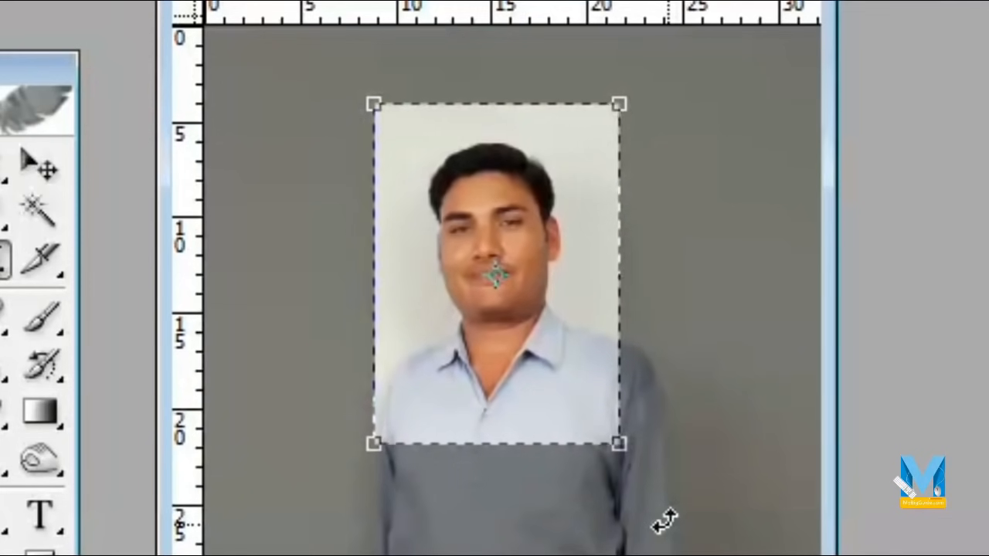
key(Return)
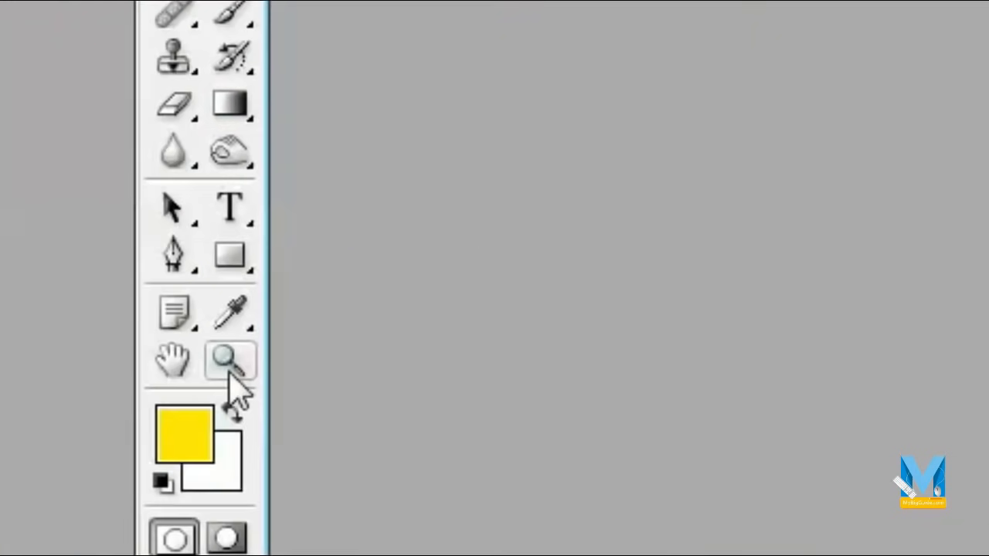
click(230, 376)
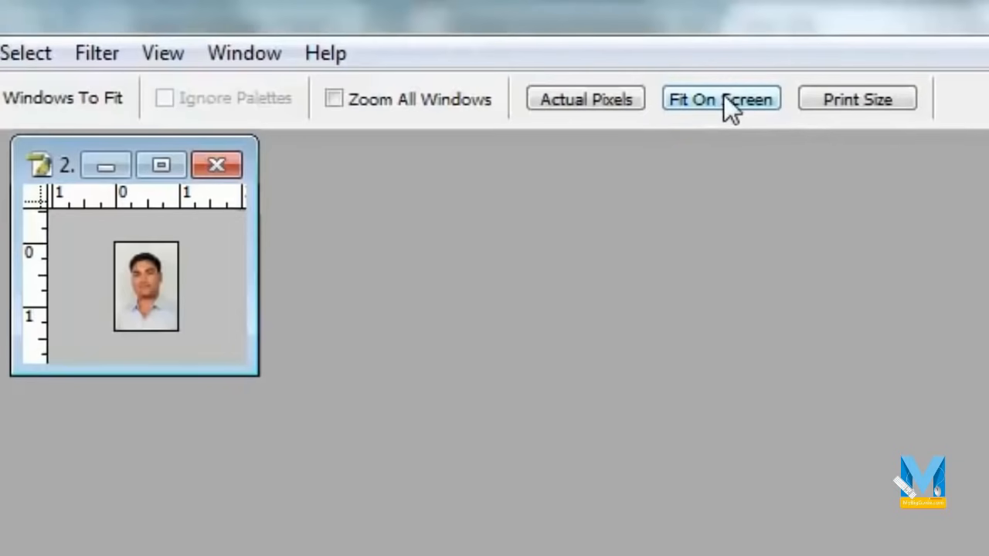
click(723, 96)
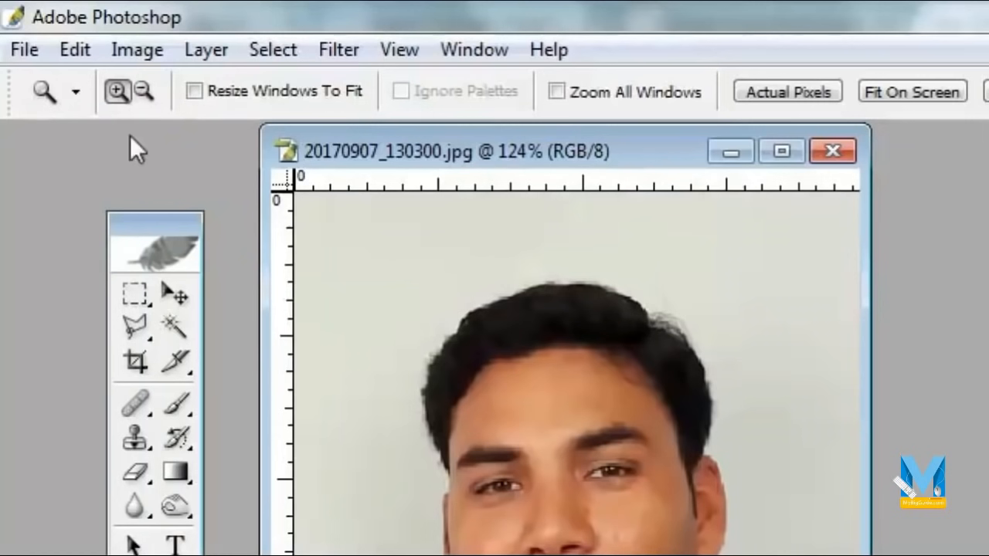
- Create an A4 document, 210 x 297 mm at 300 pixels/inch, RGB with white background, and place its window beside the portrait
click(22, 48)
click(150, 95)
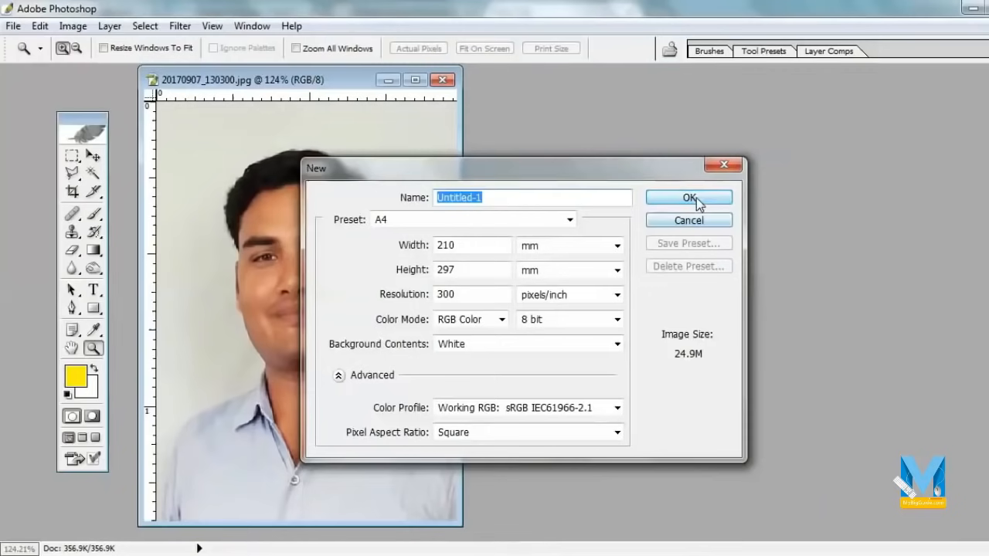
click(858, 85)
drag(139, 107, 587, 109)
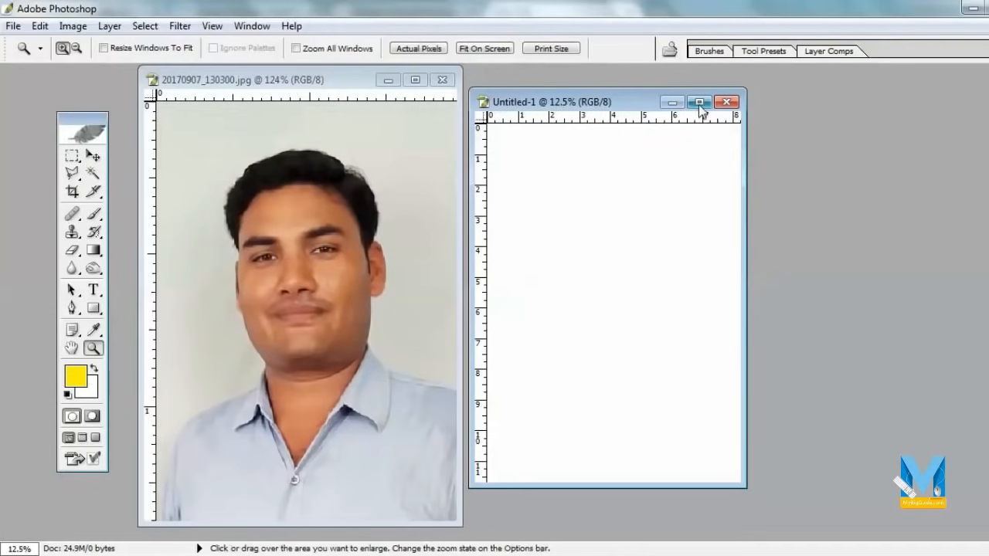
- Maximize the blank A4 document and add a horizontal guide about 0.2 in below the page's top edge
click(699, 102)
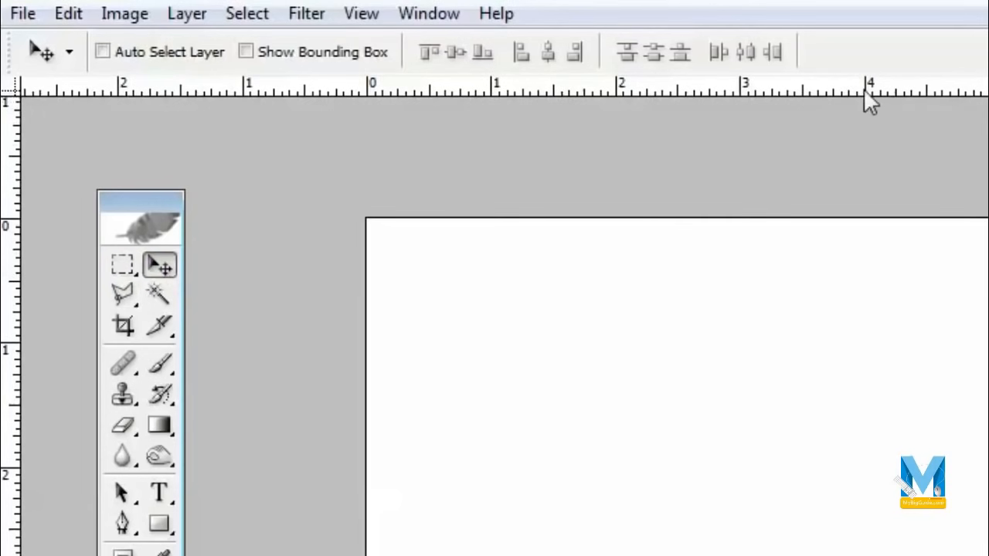
drag(864, 89, 866, 243)
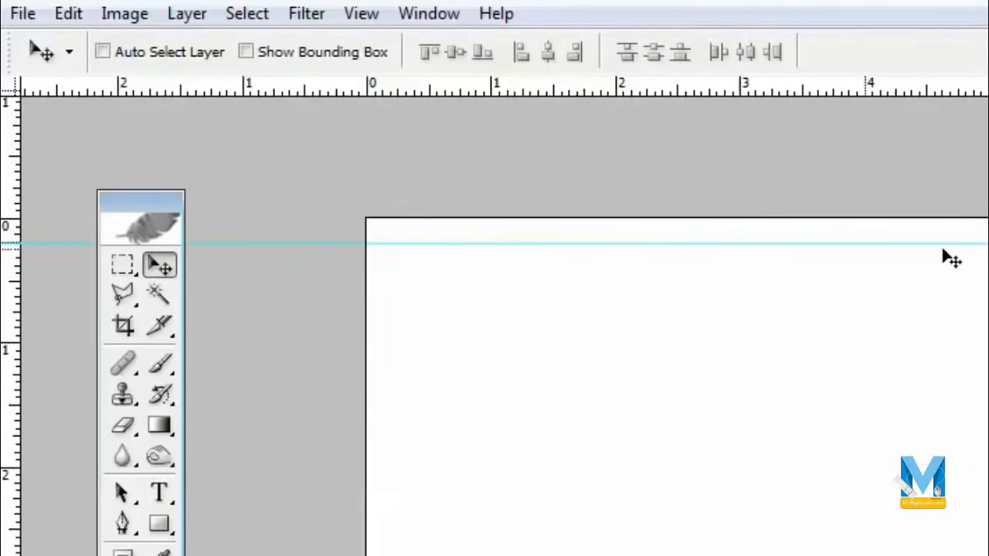
- Return the A4 document to Standard Screen Mode beside the portrait and activate the Move tool
key(z)
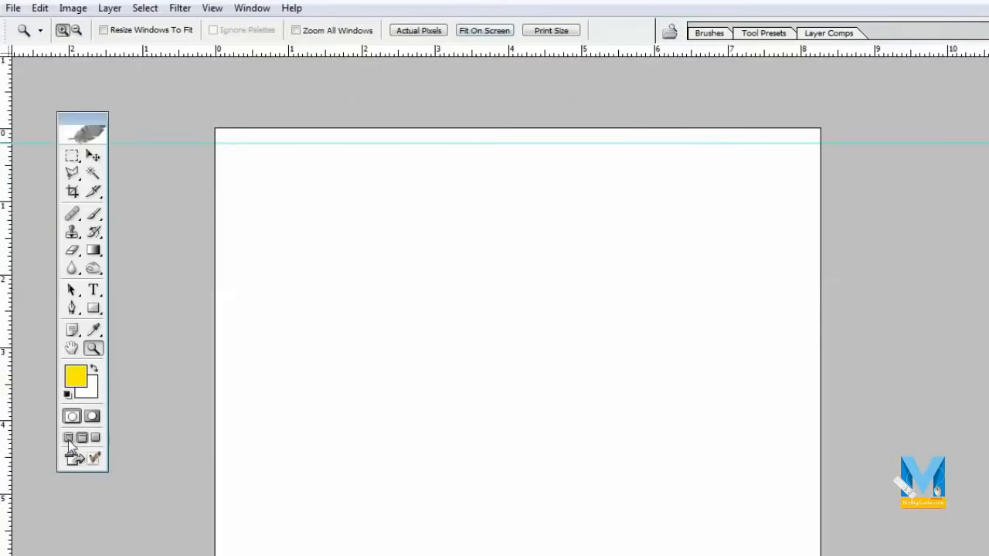
click(68, 439)
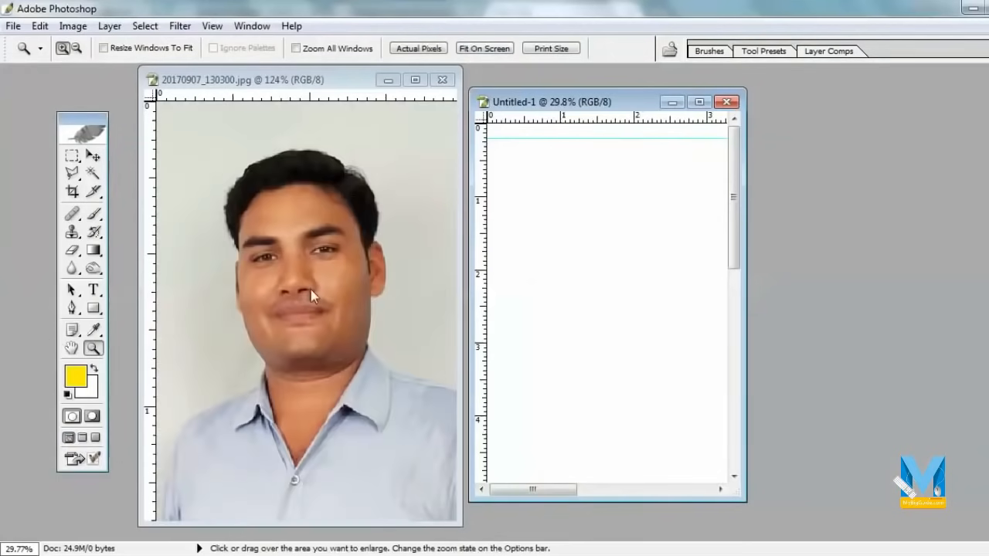
click(92, 156)
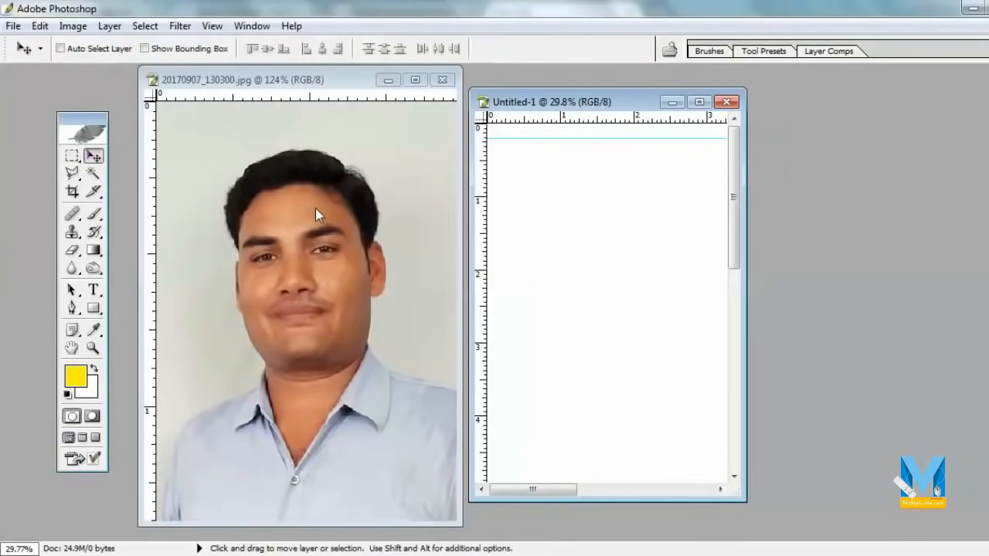
- Copy the cropped portrait into the blank A4 document with the Move tool and maximize that document
click(405, 224)
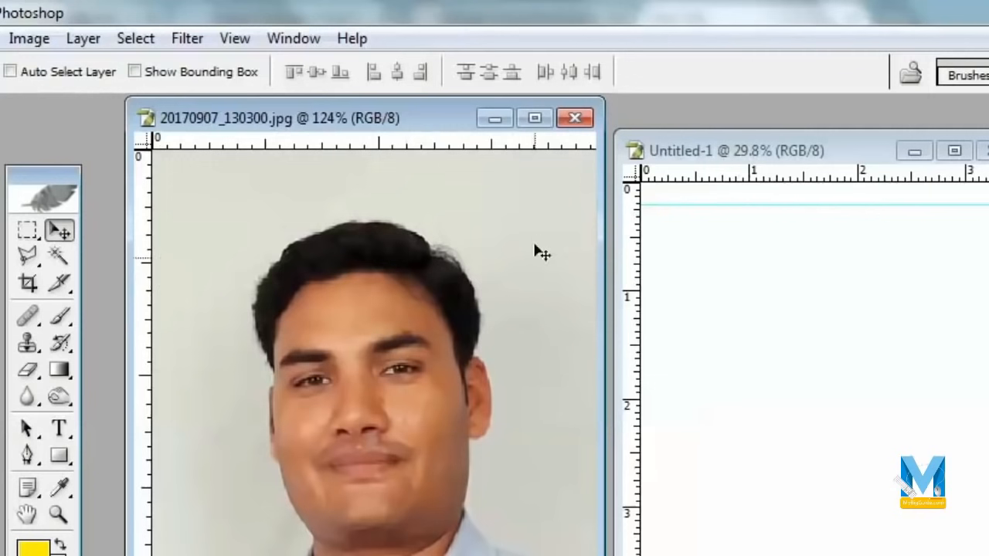
drag(435, 330, 648, 364)
drag(770, 361, 770, 361)
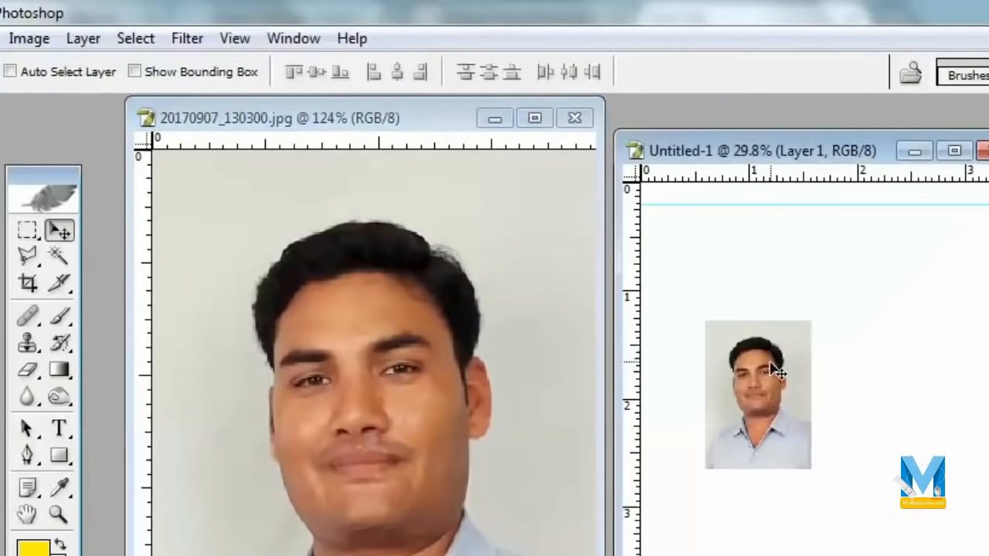
click(954, 150)
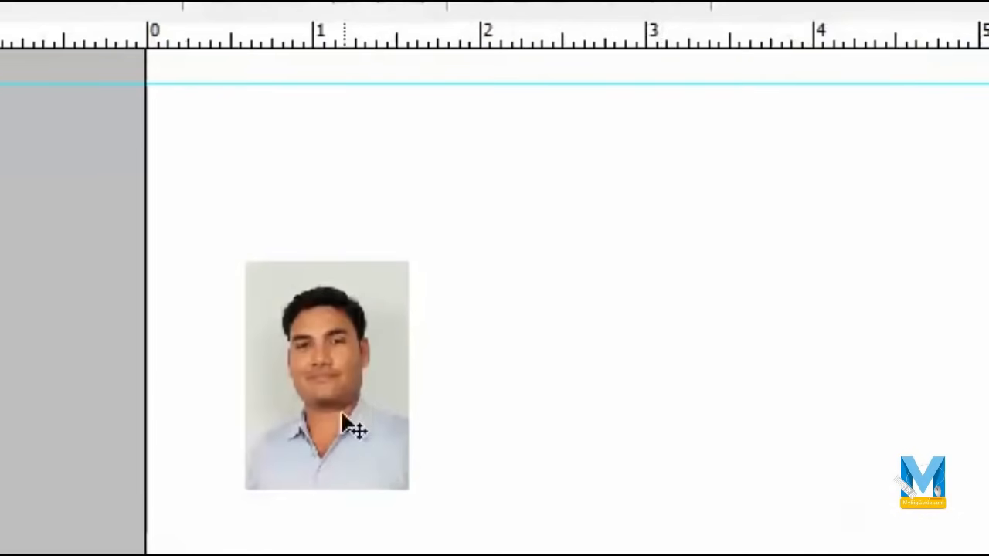
- Align the portrait with the top guide near the page's left edge and place a vertical guide about 0.2 in from that edge
drag(342, 413, 283, 286)
mouse_move(276, 234)
mouse_down()
mouse_move(266, 272)
mouse_move(272, 242)
mouse_up()
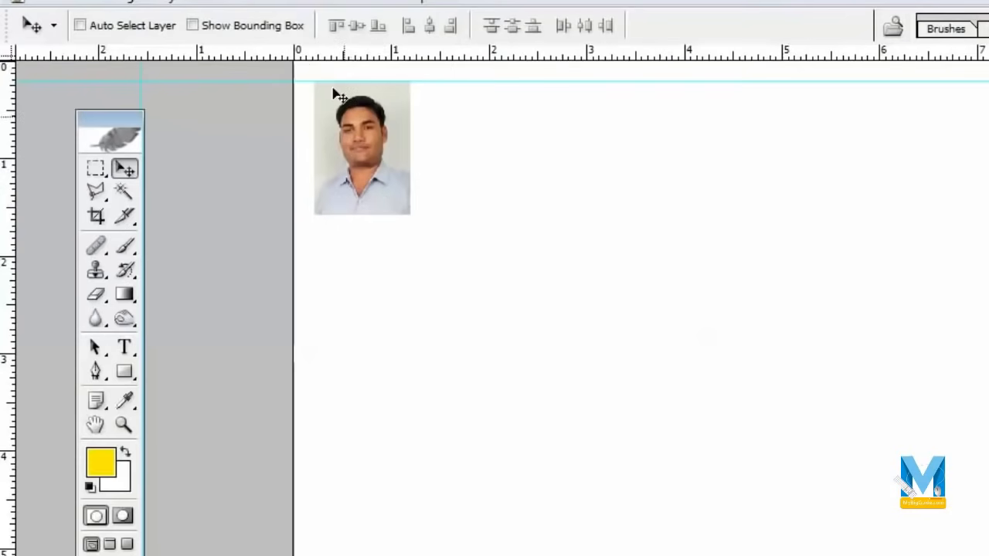
drag(4, 226, 312, 228)
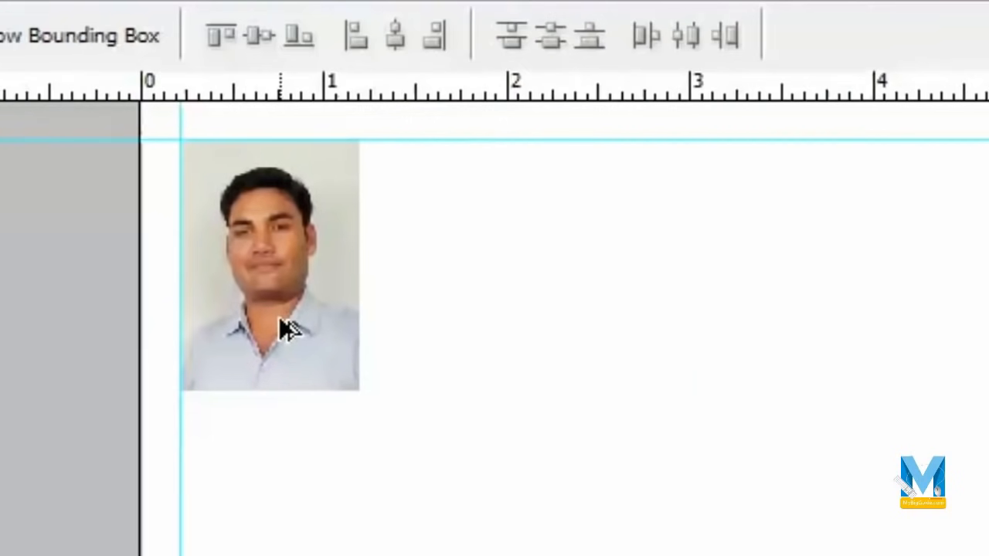
- Duplicate the portrait along the top guide to form a horizontal row of seven spaced copies across the page
drag(279, 319, 489, 319)
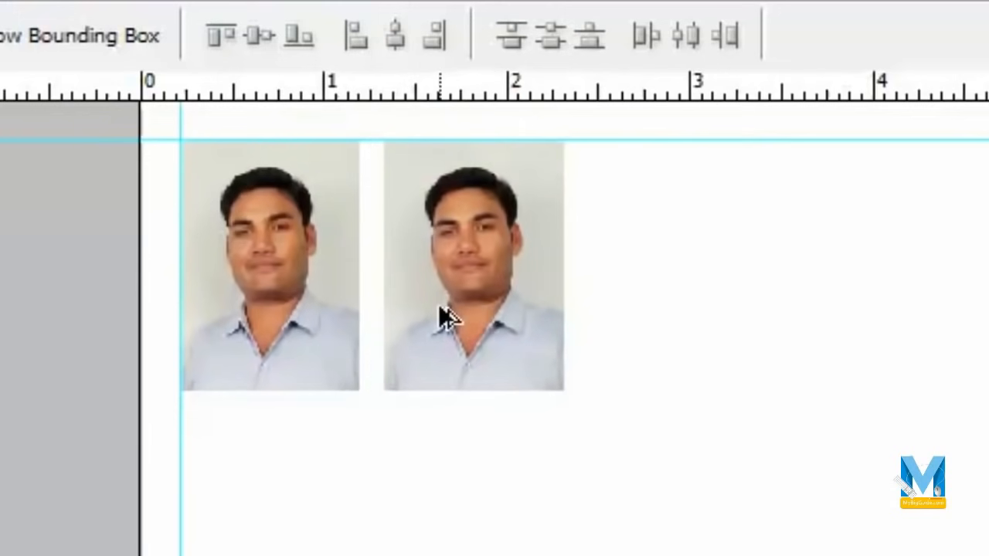
drag(439, 306, 786, 337)
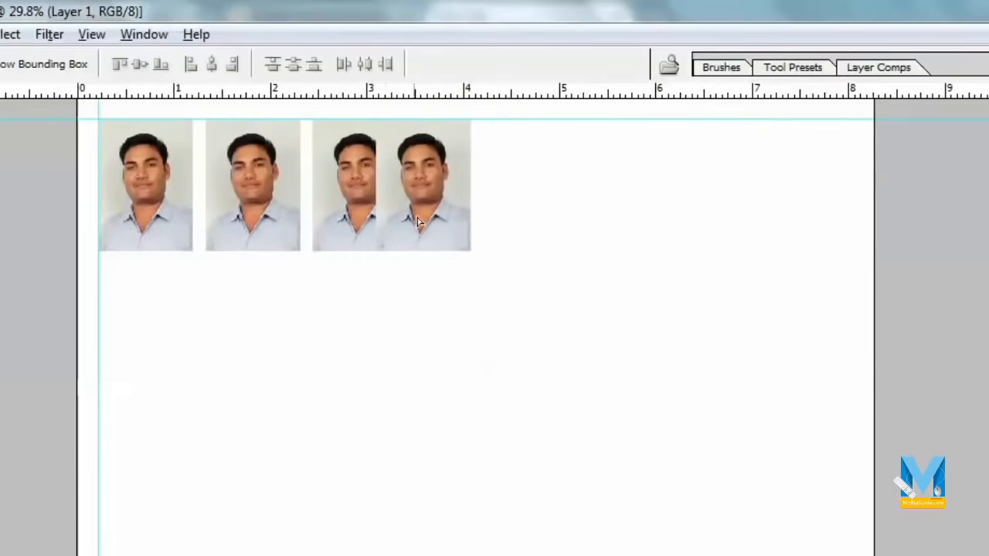
drag(418, 223, 793, 225)
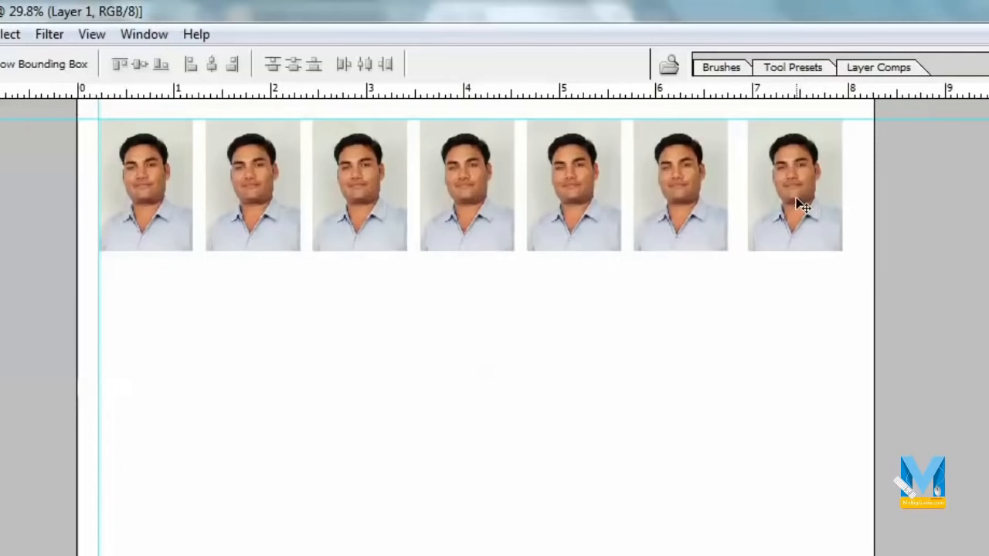
- Fit the page on screen and select the seventh portrait's layer, Layer 1 copy 6, with the Move tool
key(z)
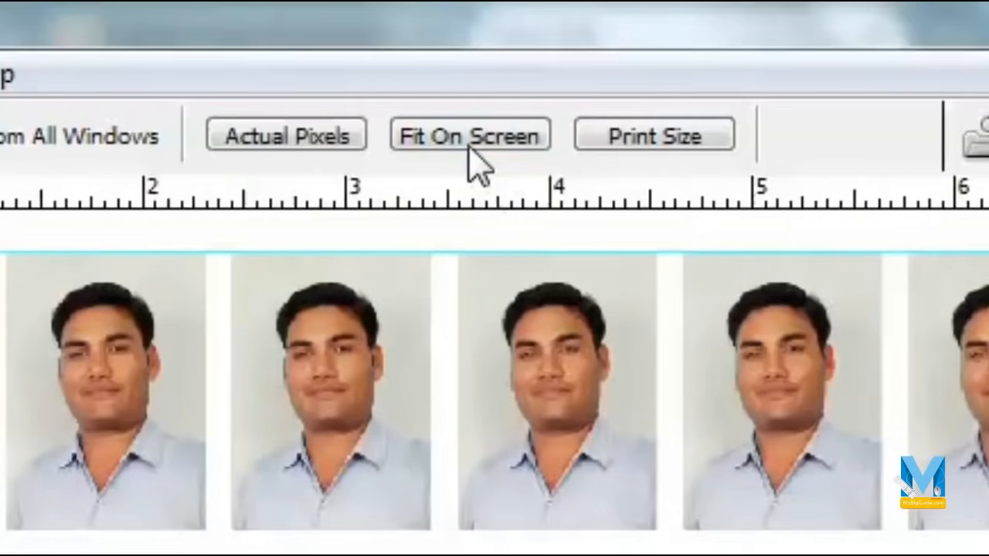
click(469, 145)
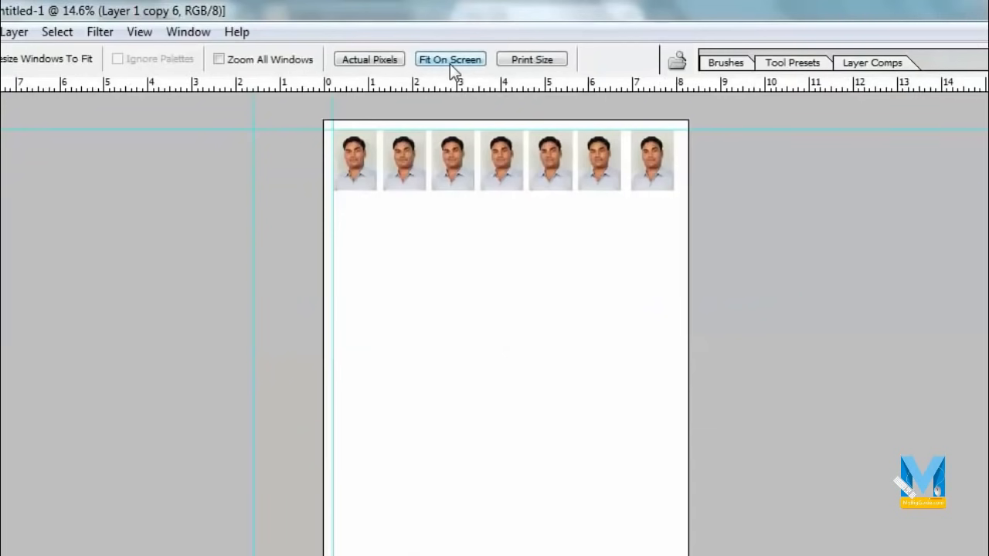
key(v)
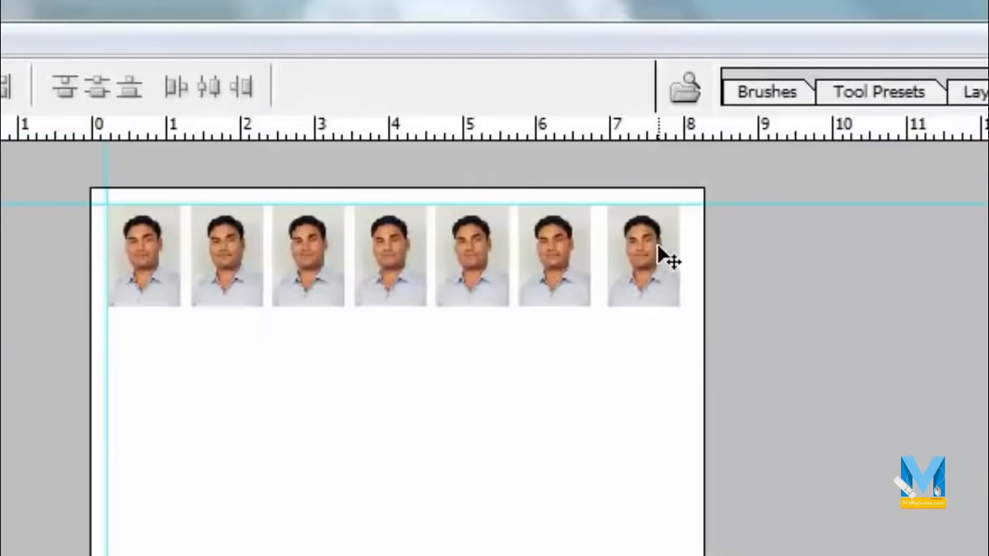
right_click(665, 157)
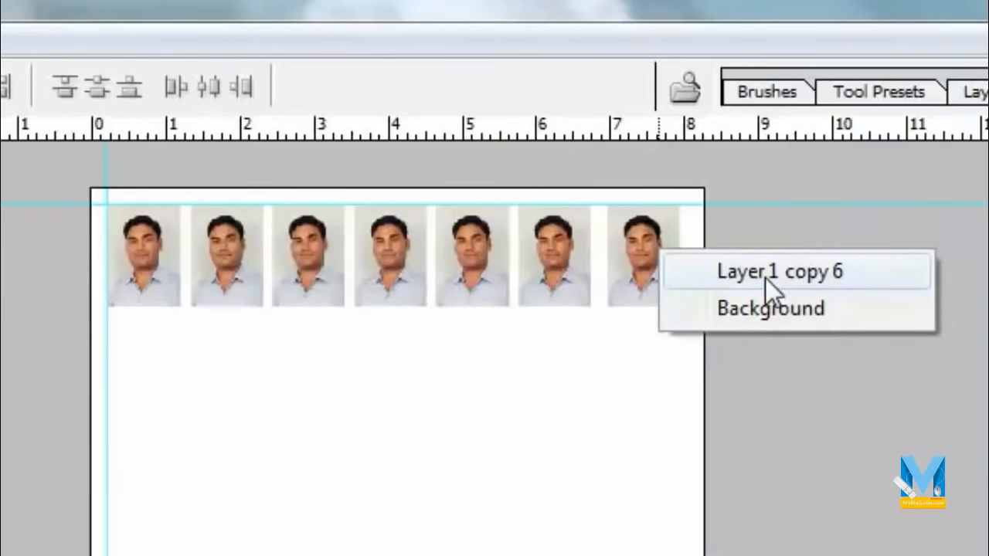
click(765, 306)
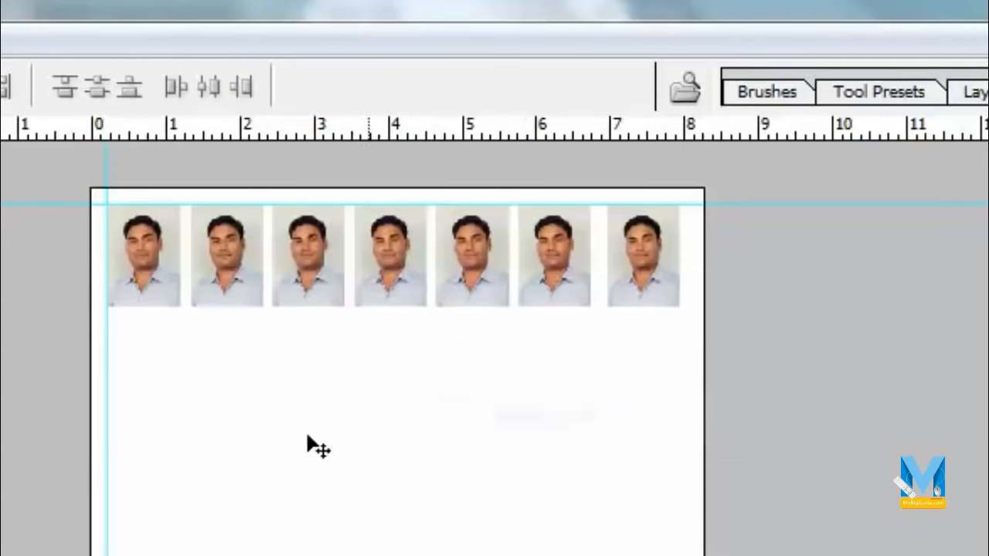
right_click(649, 257)
click(728, 282)
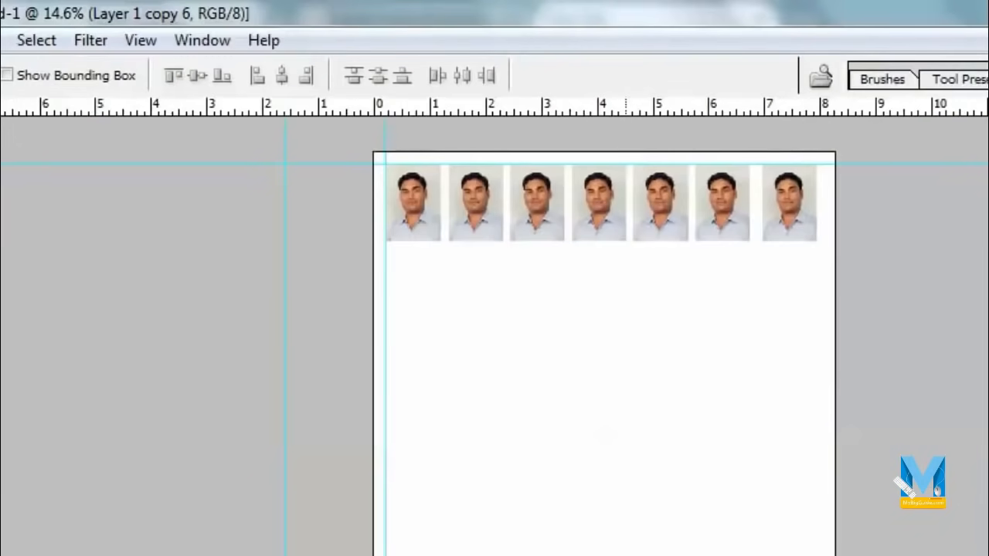
mouse_move(808, 203)
mouse_down()
mouse_move(797, 257)
mouse_move(797, 196)
mouse_up()
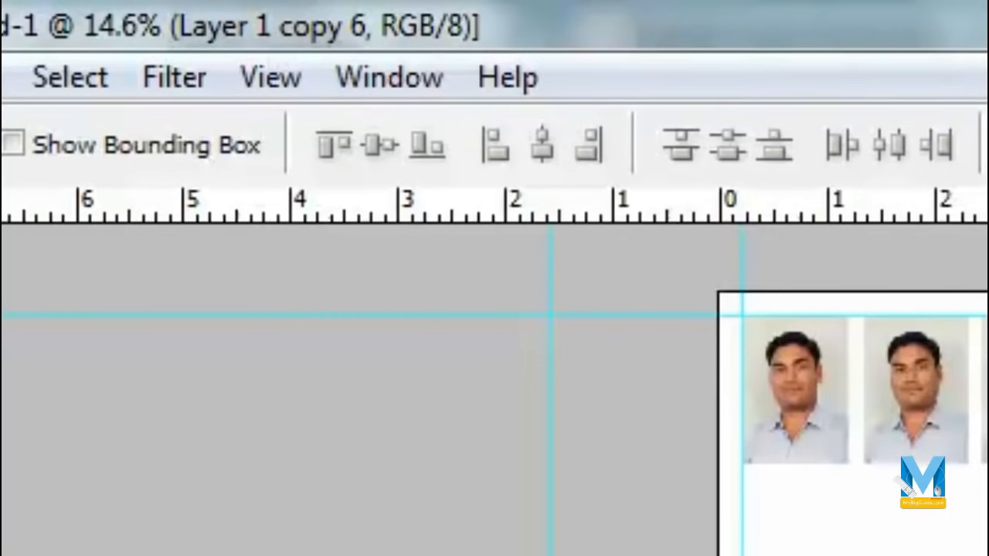
- Merge the six copied portrait layers down one by one into Layer 1 so the row is a single layer
key(ctrl+e)
key(ctrl+e)
key(ctrl+e)
key(ctrl+e)
key(ctrl+e)
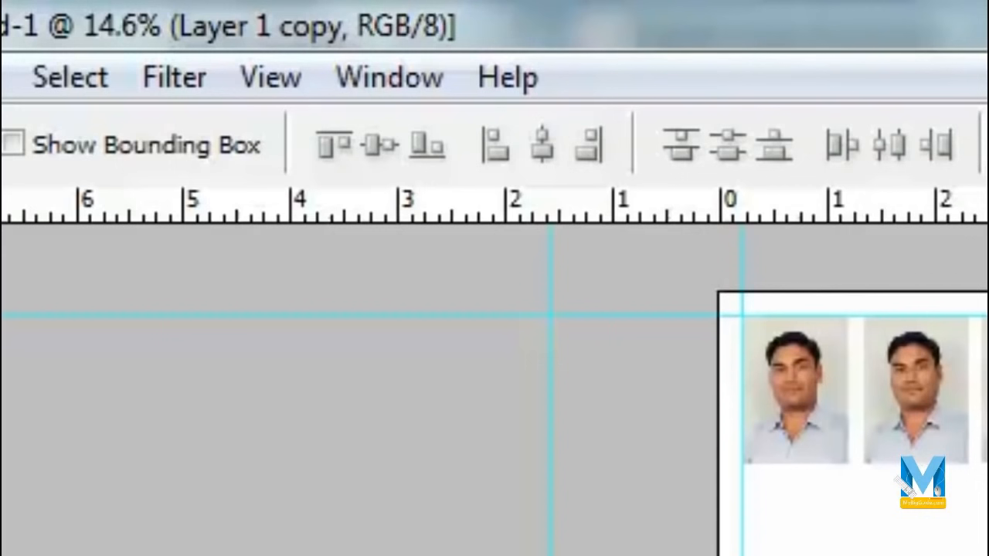
key(ctrl+e)
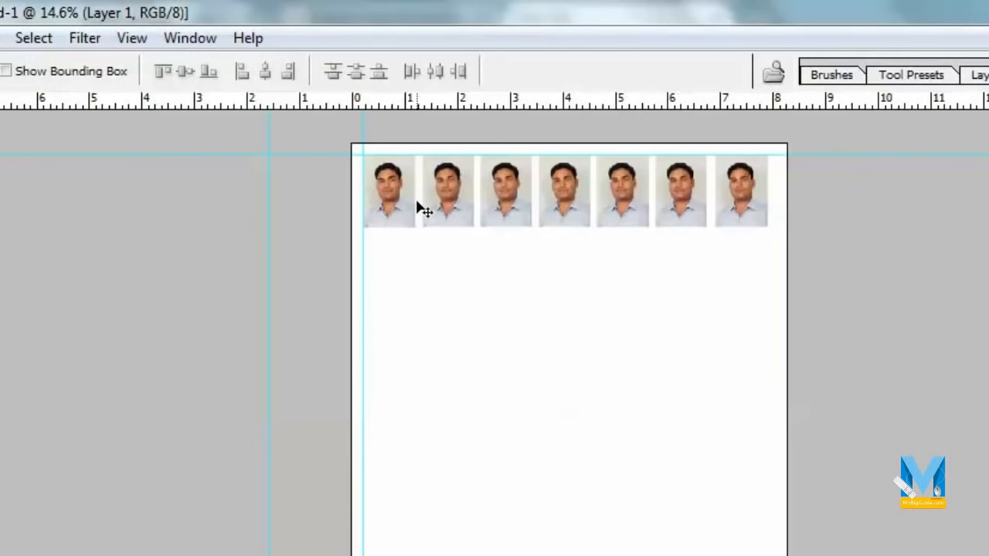
- Duplicate the merged portrait row down the page to fill the A4 sheet with seven spaced rows
mouse_move(748, 212)
mouse_down()
mouse_move(746, 270)
mouse_move(742, 213)
mouse_up()
drag(742, 210, 742, 286)
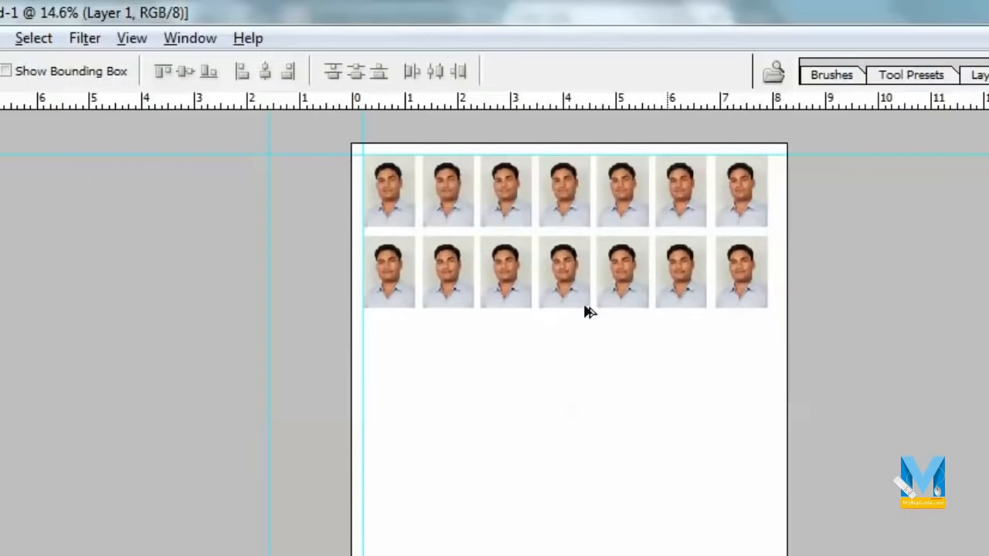
drag(575, 271, 565, 347)
drag(612, 277, 613, 480)
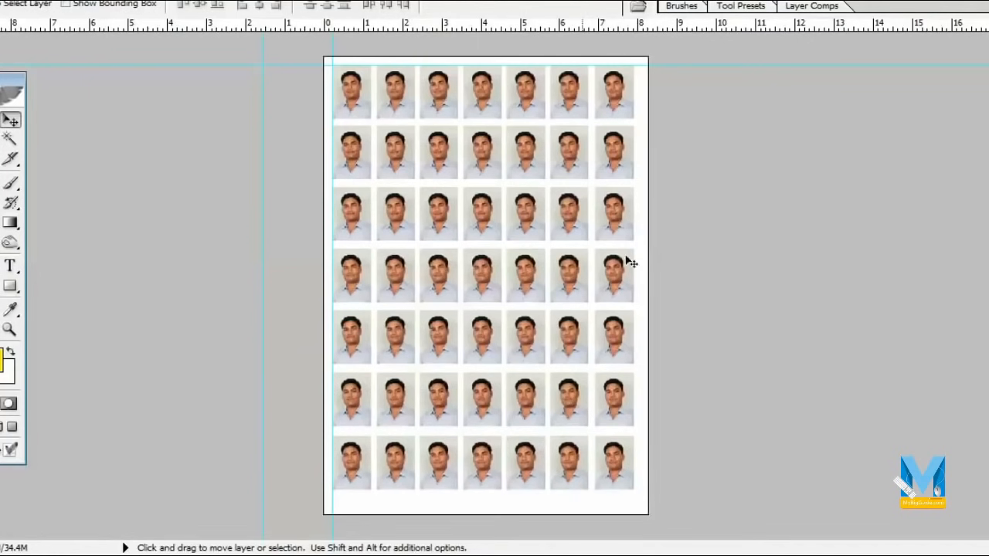
click(741, 380)
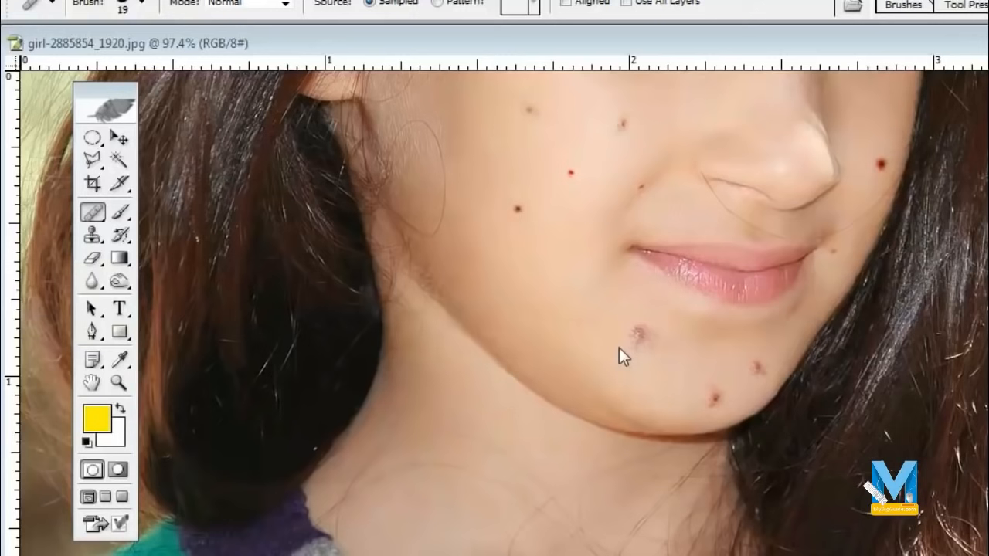
- Activate the Healing Brush for girl-2885854_1920.jpg and set its brush diameter to 60 px
key(v)
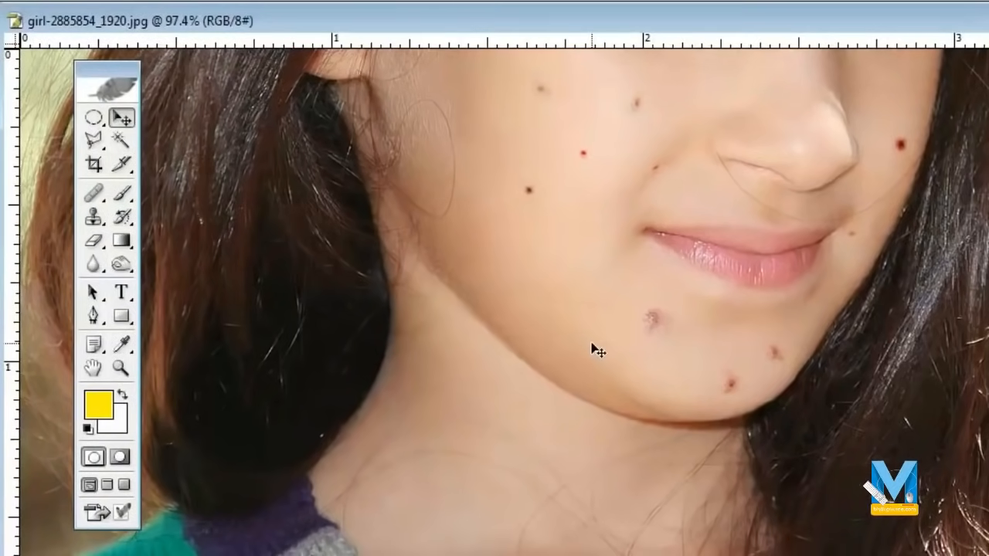
key(j)
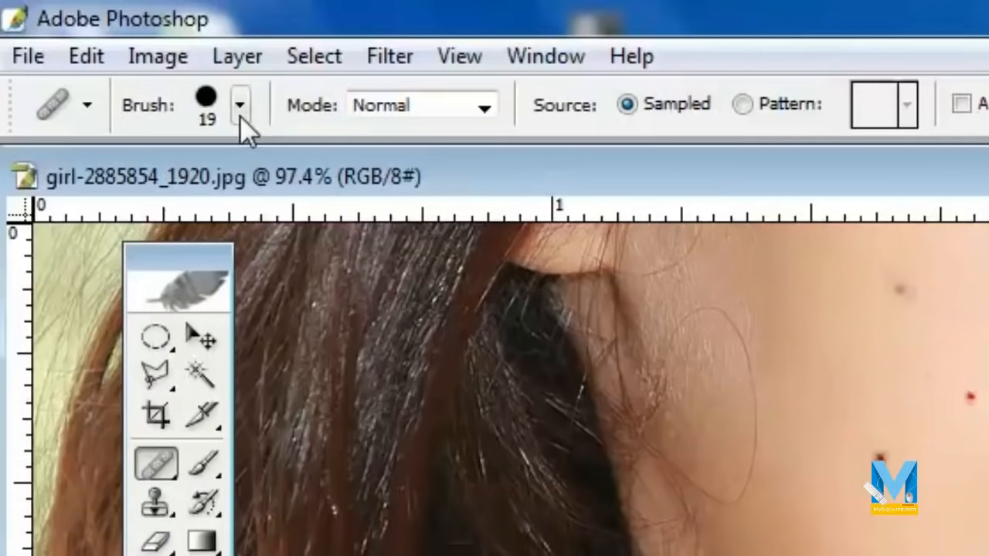
click(240, 106)
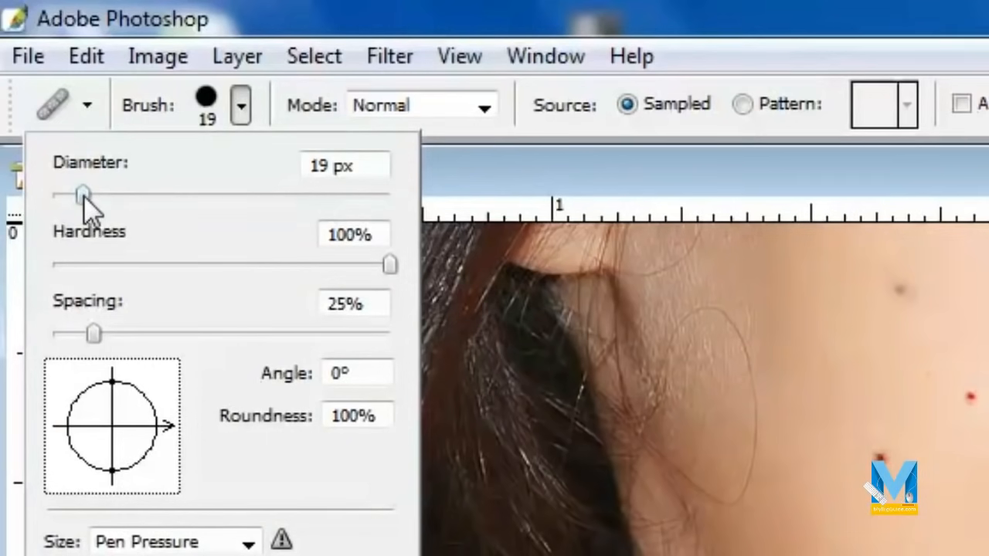
drag(81, 194, 153, 200)
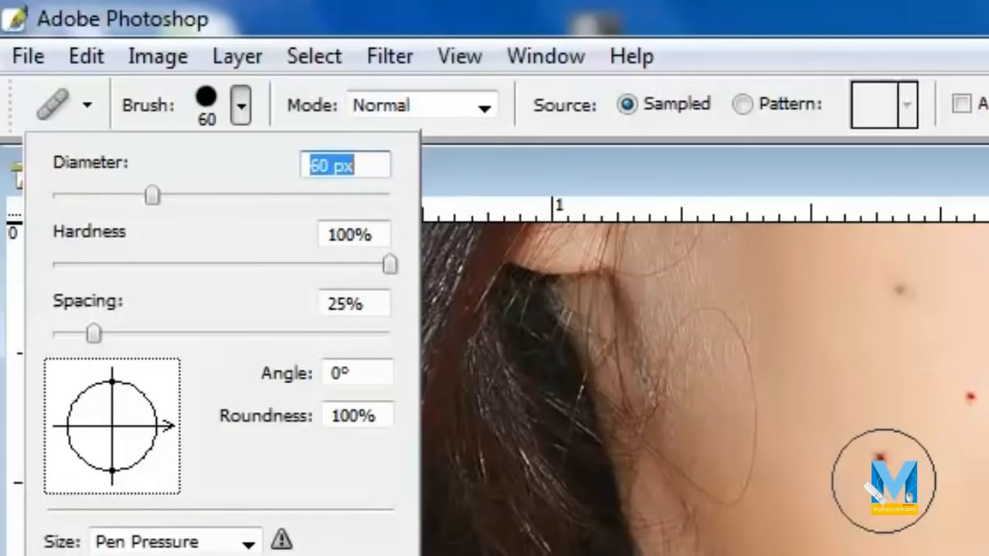
click(882, 455)
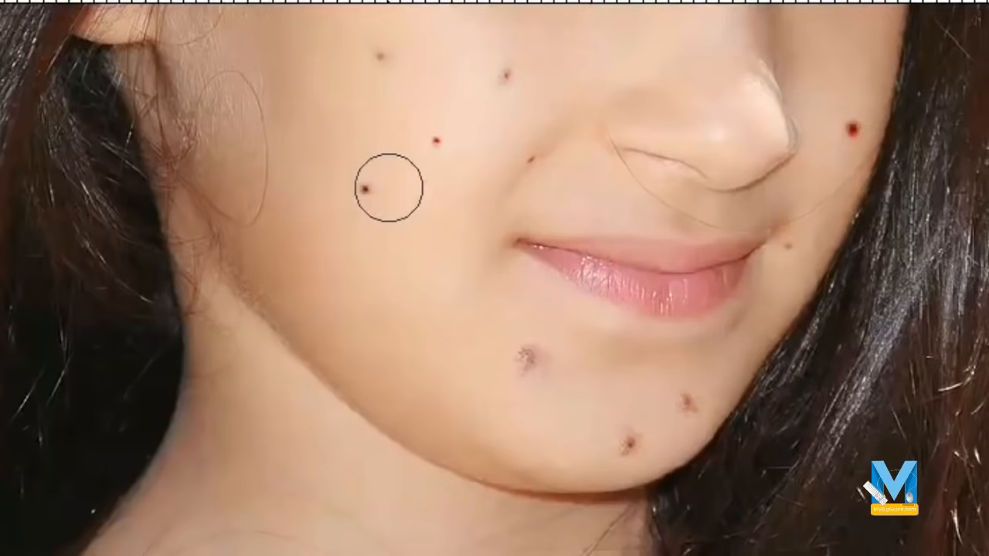
- Decrease and increase the Healing Brush size repeatedly until the brush is only somewhat larger than the cheek spots
key(bracketleft)
key(bracketleft)
key(bracketleft)
key(bracketleft)
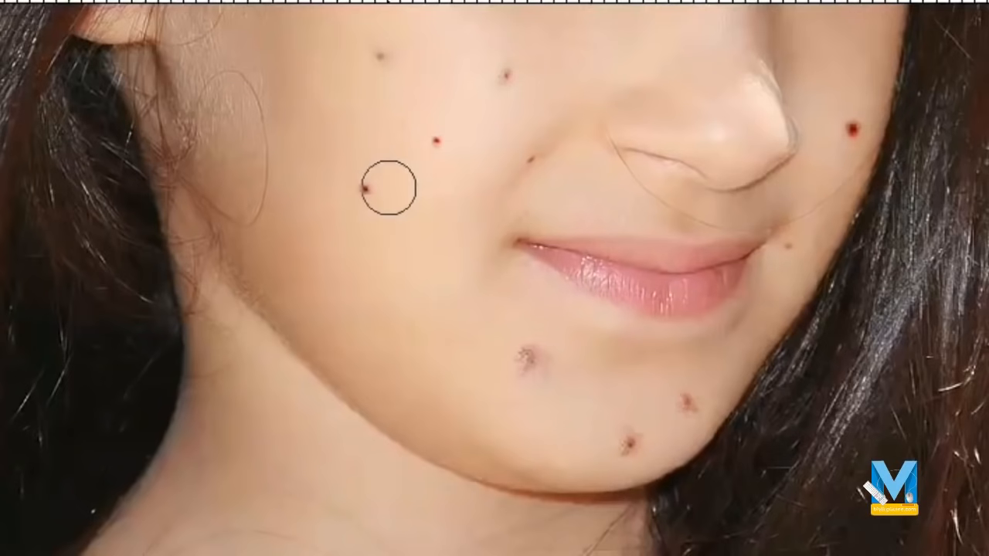
key(bracketright)
key(bracketright)
key(bracketright)
key(bracketright)
key(bracketright)
key(bracketright)
key(bracketright)
key(bracketright)
key(bracketleft)
key(bracketleft)
key(bracketright)
key(bracketright)
key(bracketleft)
key(bracketleft)
key(bracketleft)
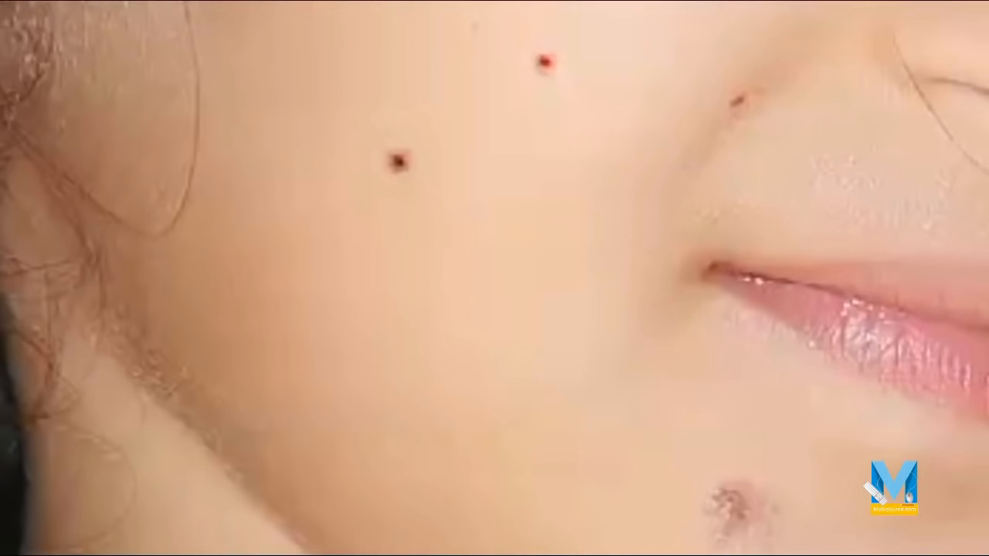
- Heal the four spots on the girl's near cheek and the dark mole on her far cheek, sampling clean skin nearby
click(404, 166)
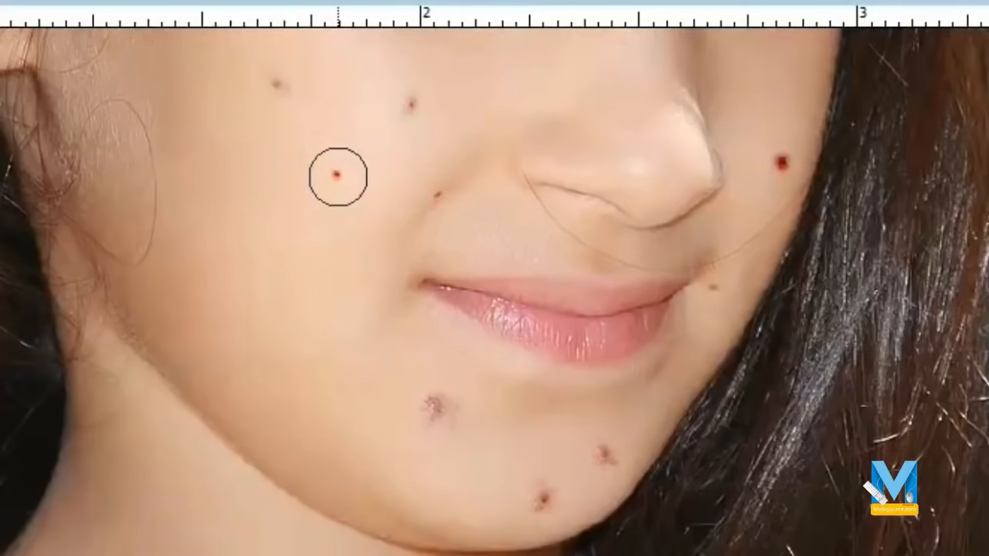
click(337, 177)
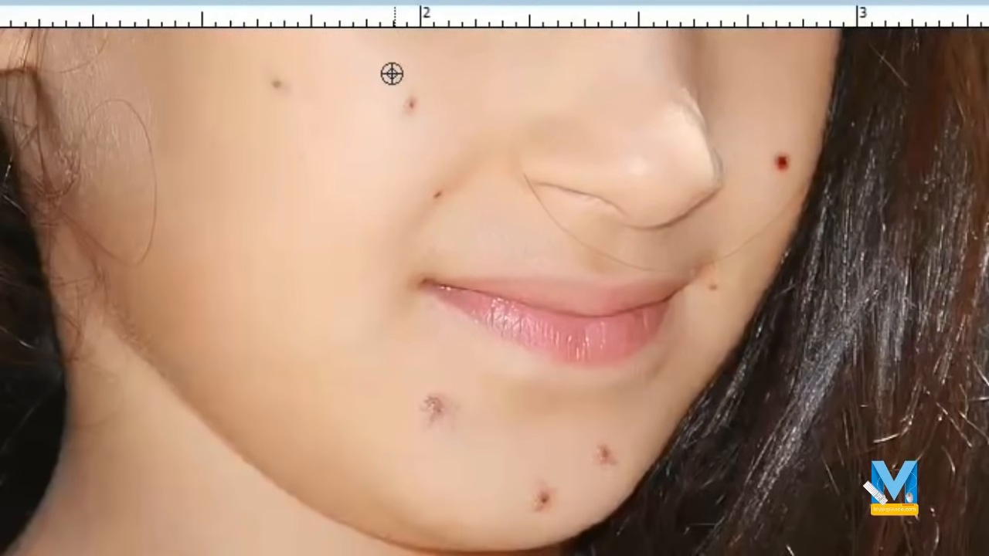
alt+click(363, 62)
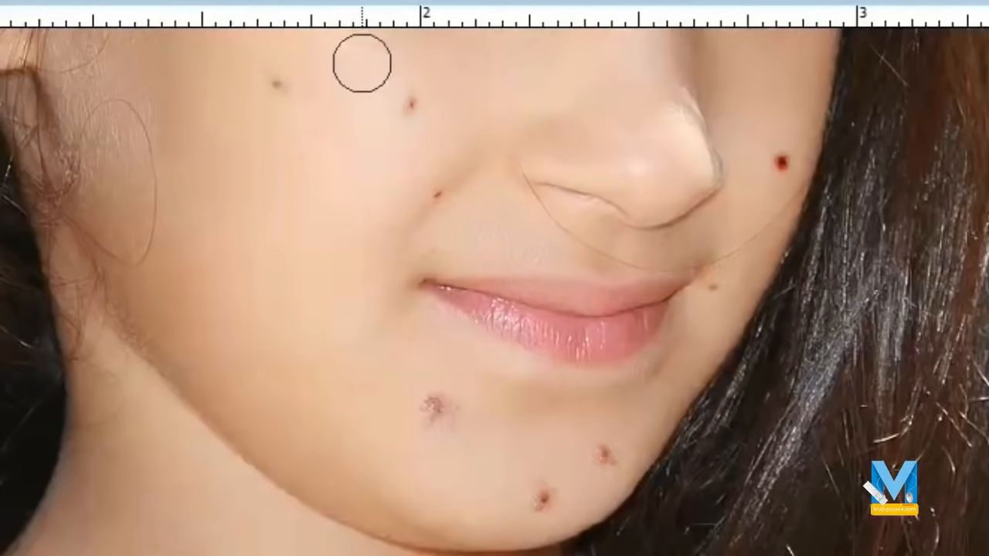
click(404, 105)
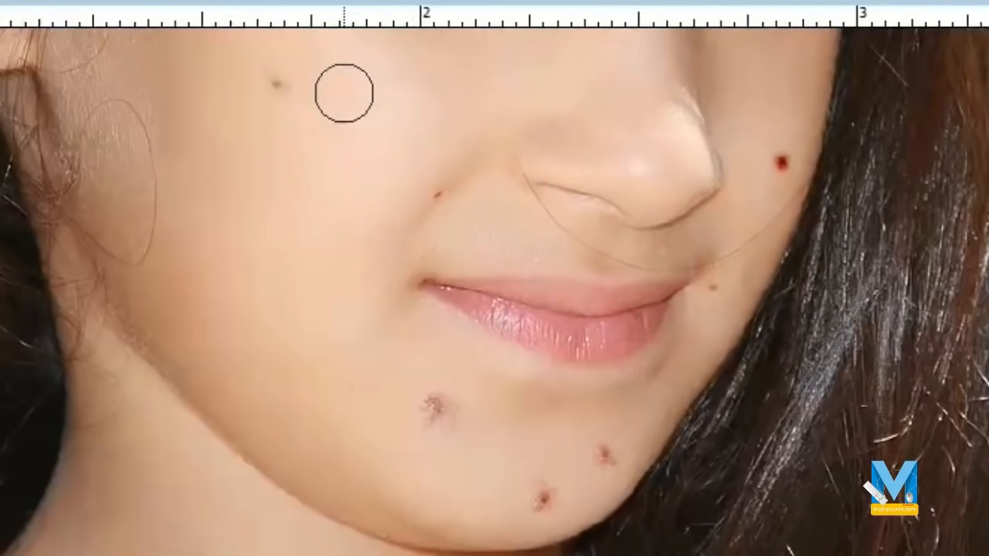
alt+click(340, 72)
click(280, 85)
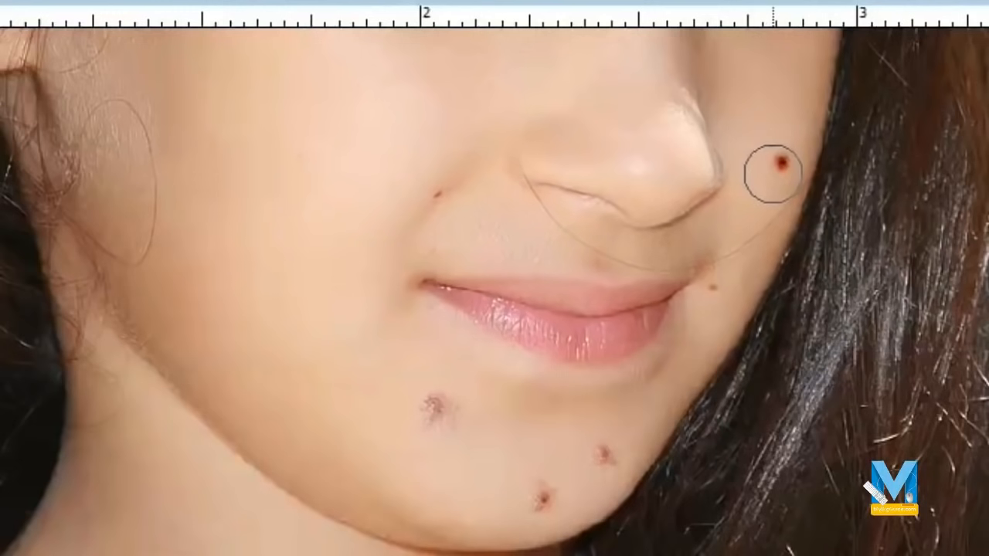
alt+click(781, 112)
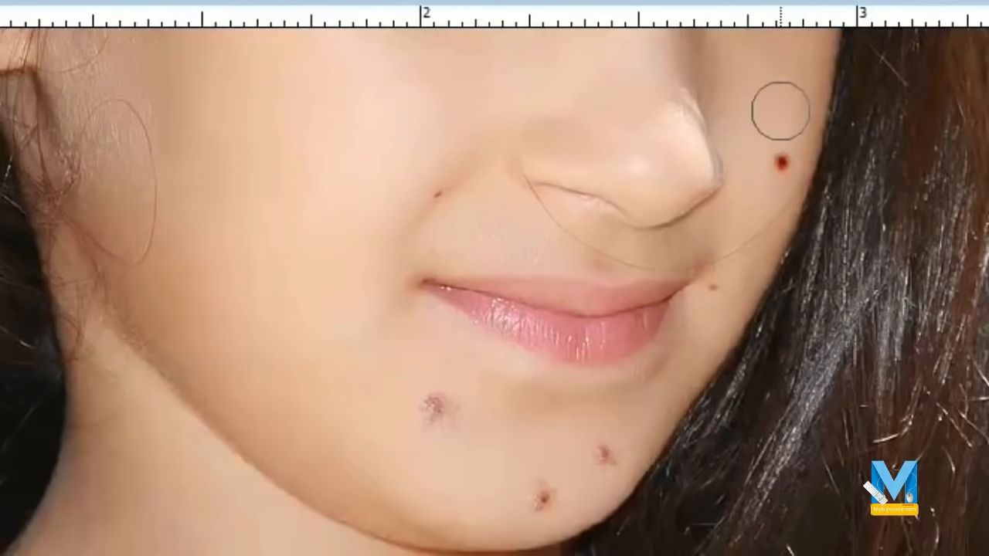
click(779, 161)
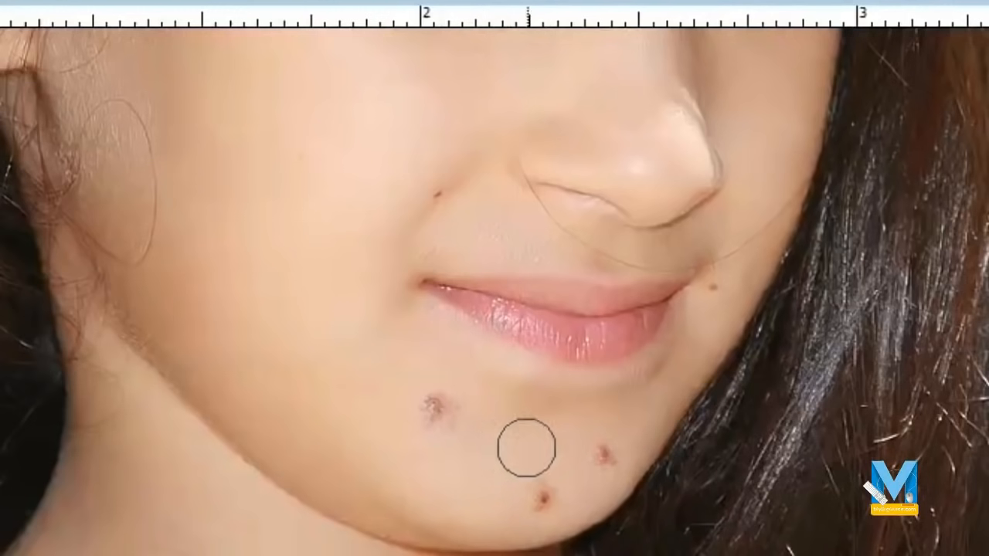
- Heal the three dark blemishes on the girl's chin below her lips, sampling clean chin skin nearby
key(alt)
alt+click(501, 444)
click(452, 431)
alt+click(488, 435)
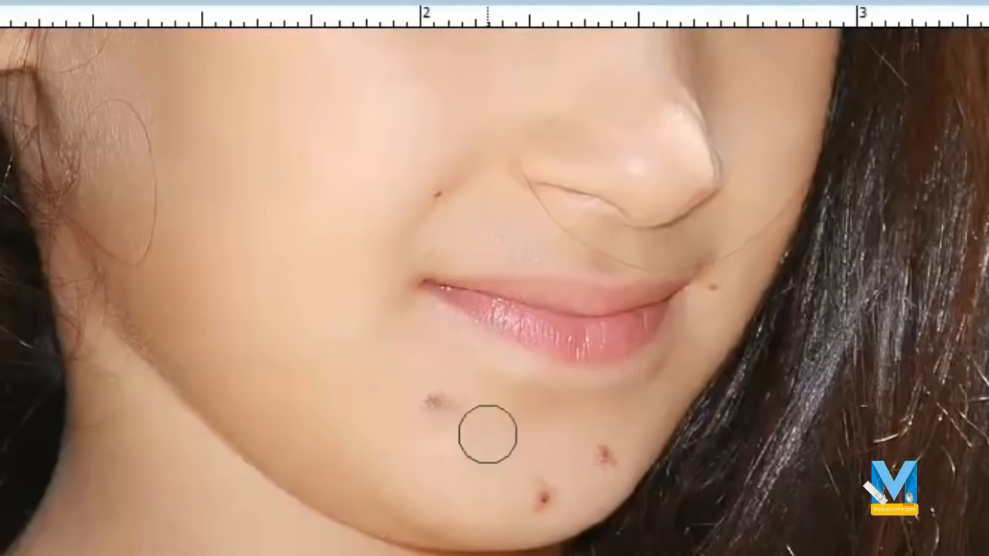
click(441, 408)
alt+click(483, 484)
click(541, 495)
alt+click(540, 456)
click(608, 456)
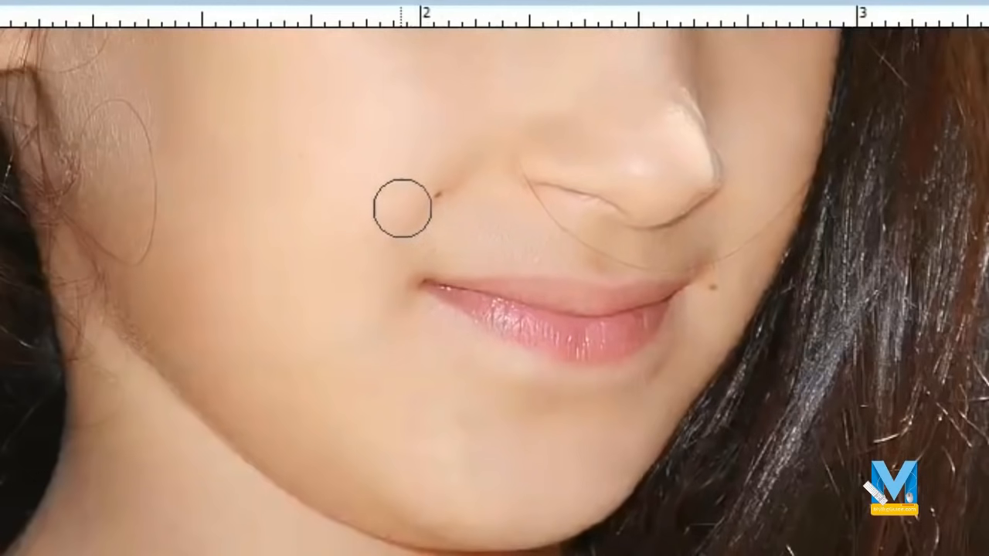
- Reduce the healing brush size, and heal the small moles above the near mouth corner and beside the far one
key(bracketleft)
key(bracketleft)
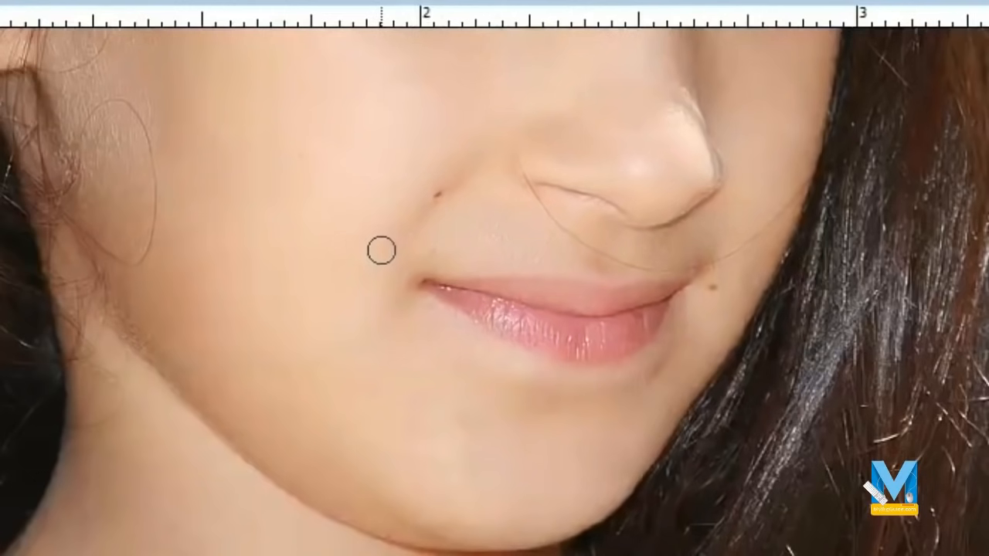
alt+click(407, 228)
click(435, 194)
alt+click(708, 320)
click(712, 287)
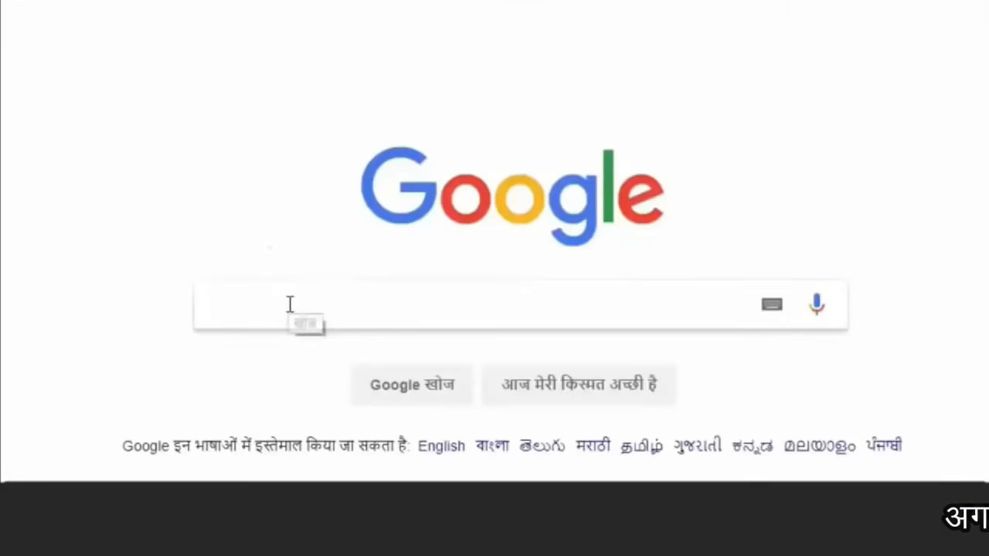
- Switch to the web browser, search Google for "my big guide" and open the MyBigGuide website from the results
click(288, 305)
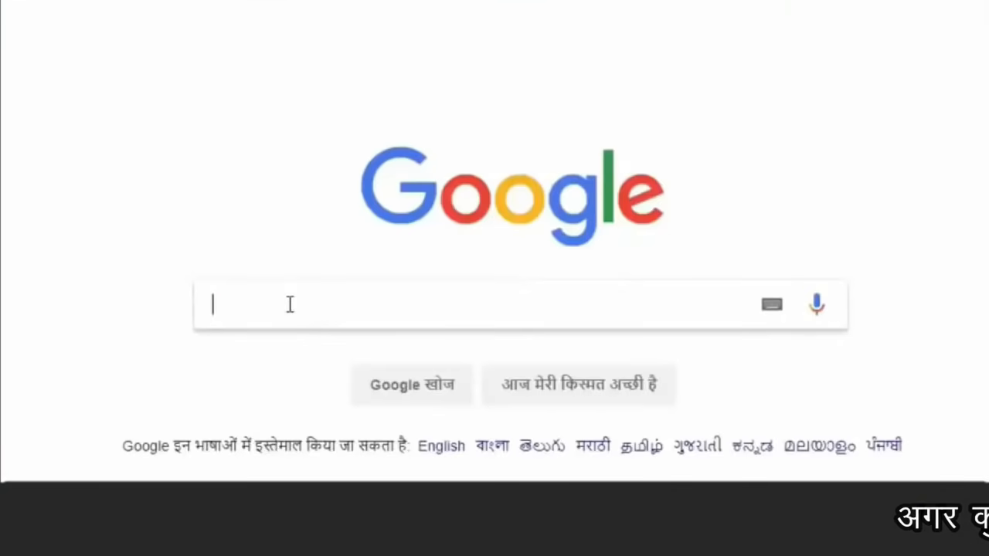
text(my big guide)
key(Return)
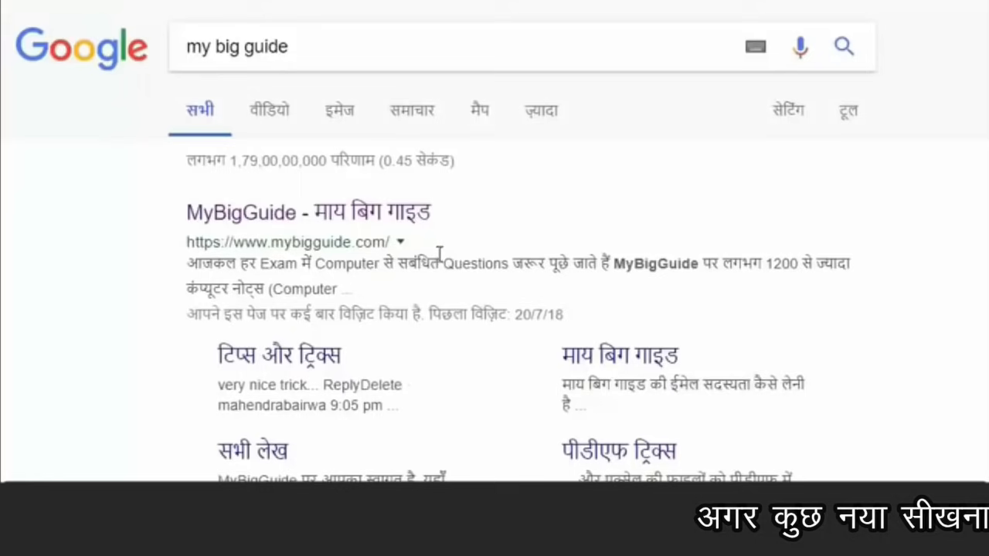
click(331, 217)
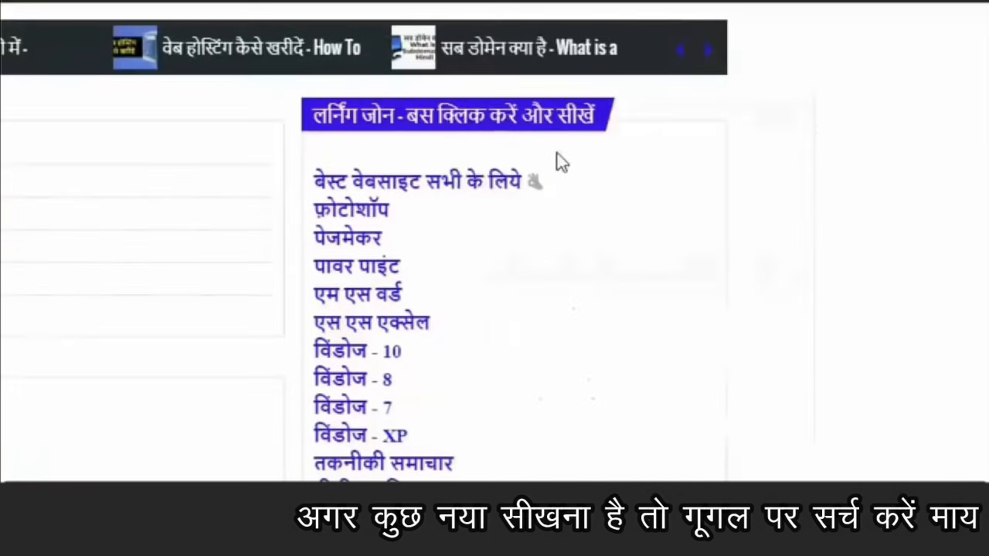
- Open the "Computer Notes In Hindi" page from its chalkboard banner and look through its notes down to the general knowledge quiz section
scroll(502, 255, down, 3)
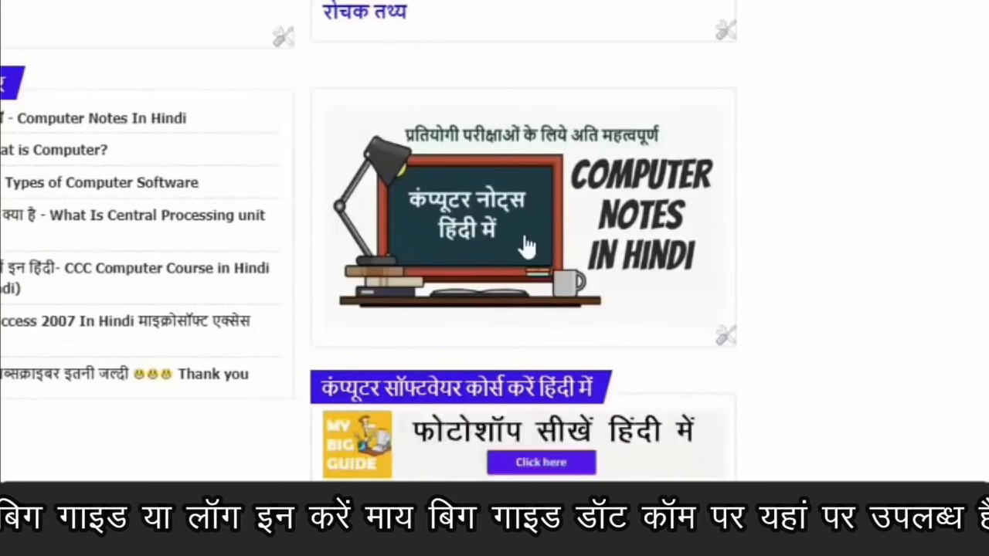
click(525, 246)
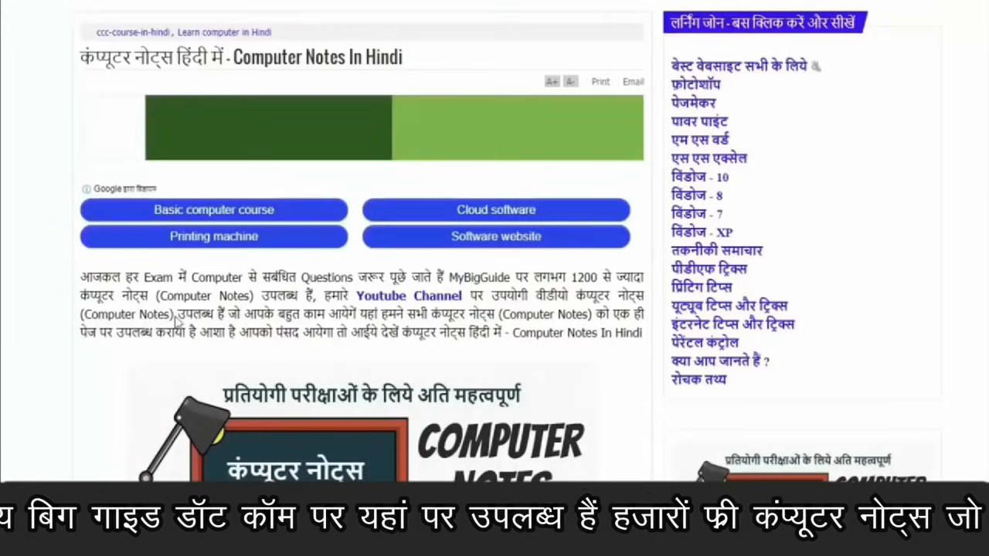
scroll(541, 288, down, 10)
scroll(541, 289, up, 3)
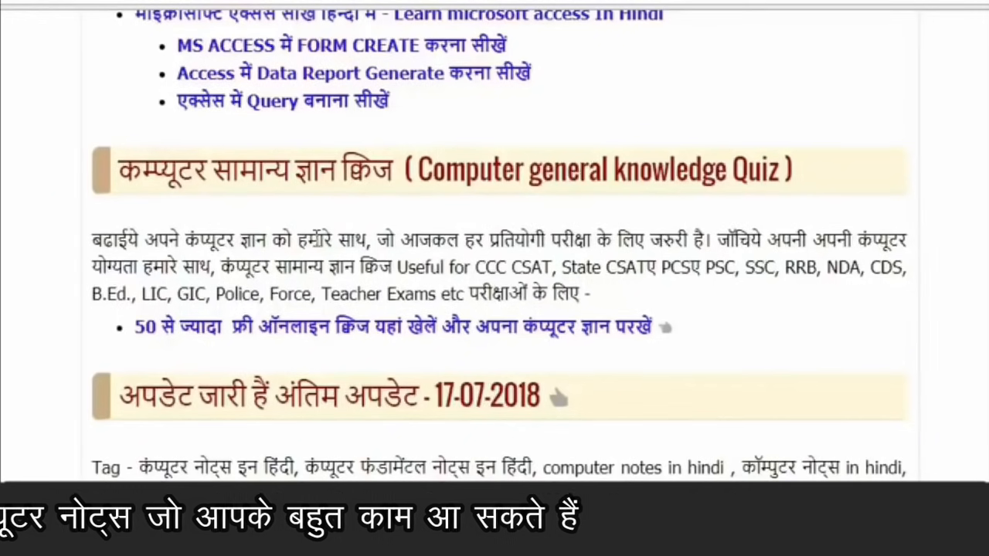
- Follow the free online quiz link and look through the FAQ page's full list of computer topics
click(473, 331)
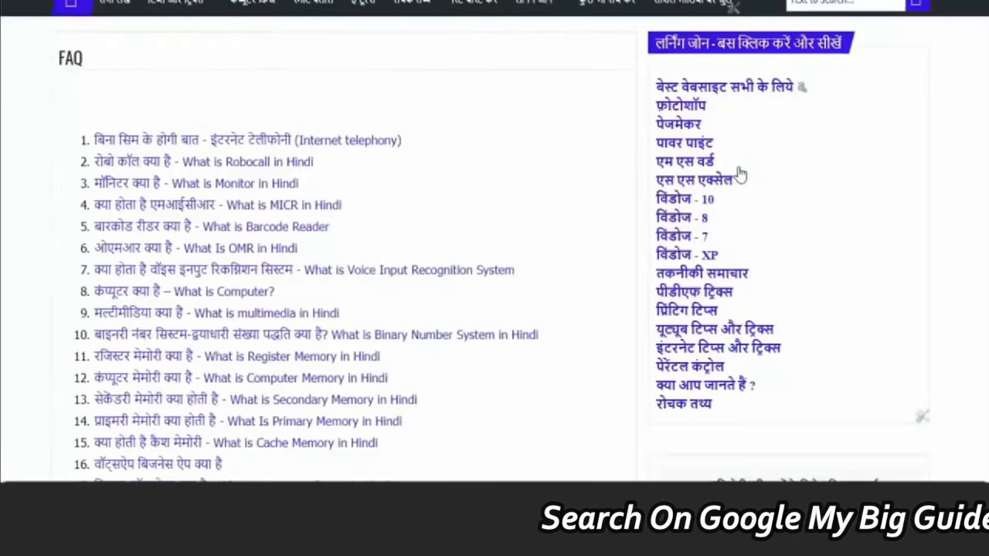
scroll(508, 298, down, 10)
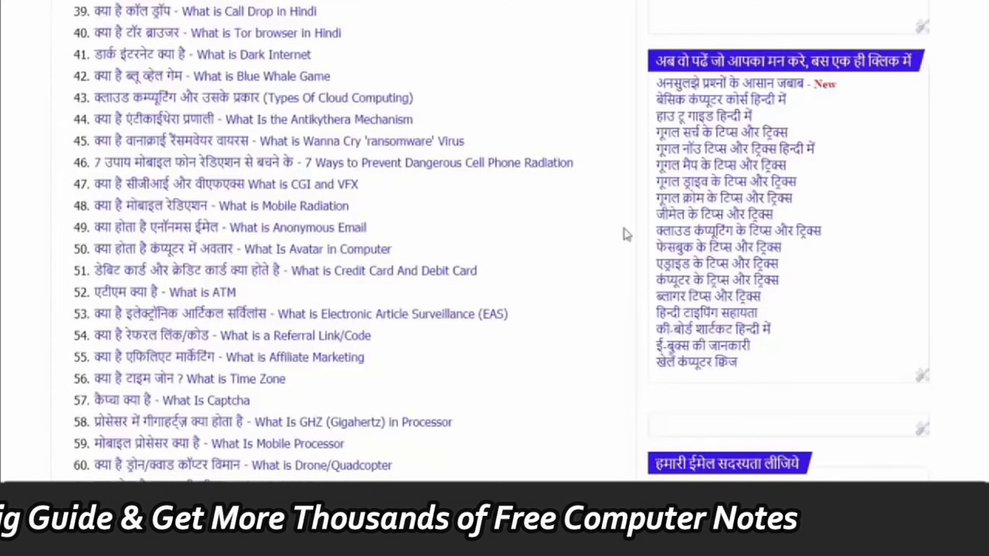
scroll(568, 255, down, 5)
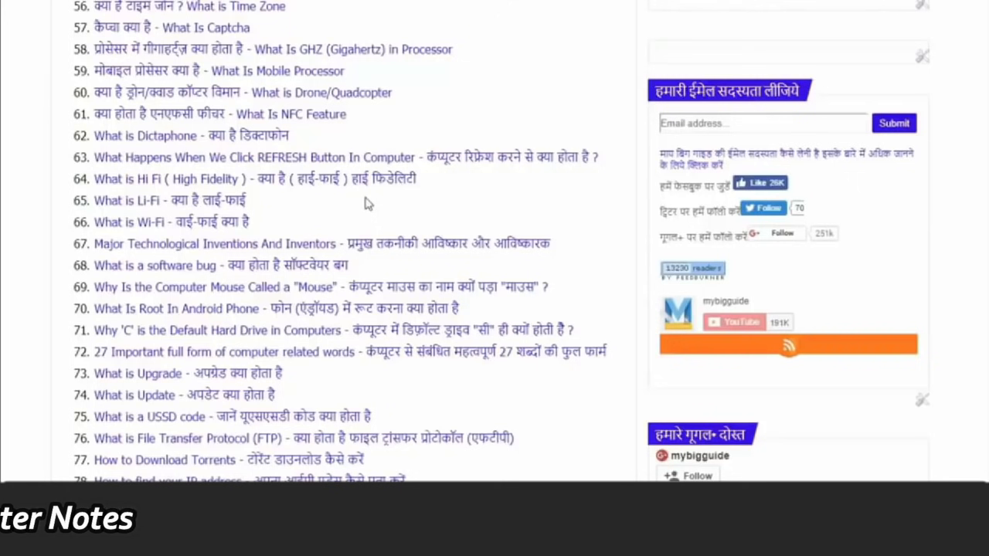
scroll(479, 336, down, 15)
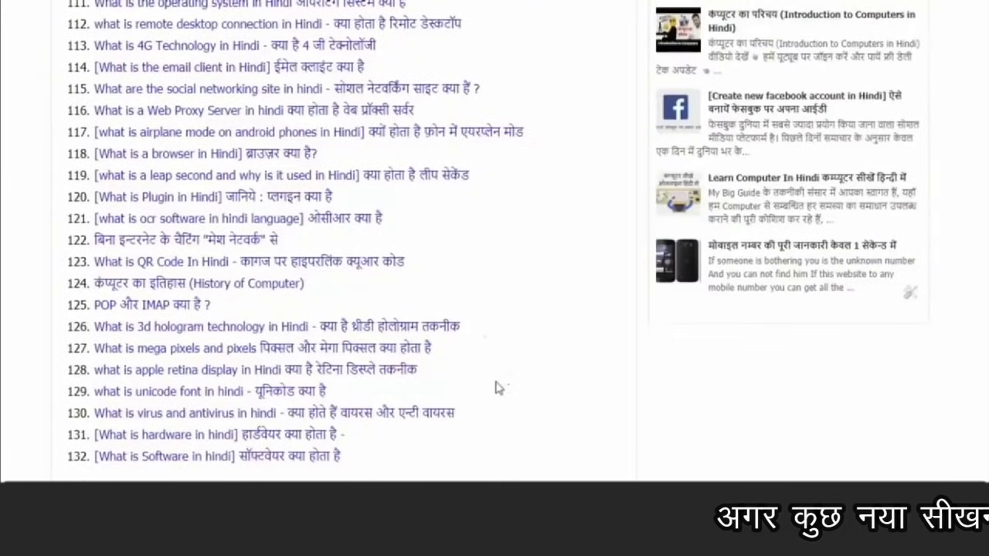
scroll(422, 311, up, 20)
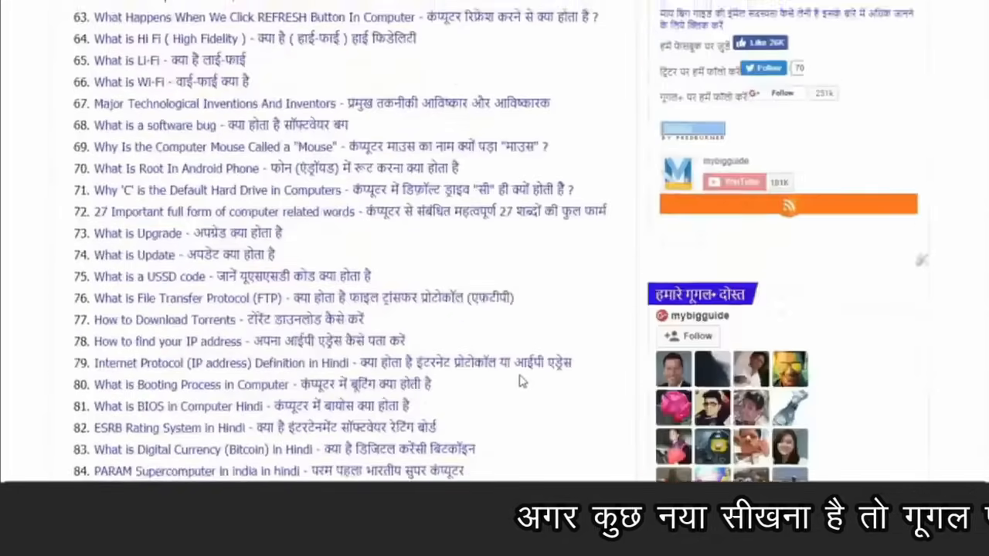
scroll(523, 381, up, 10)
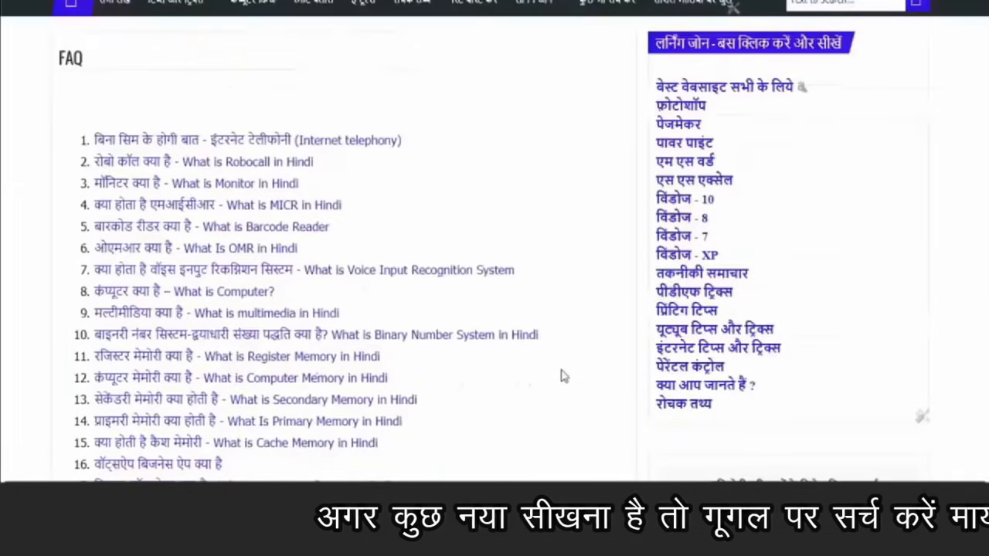